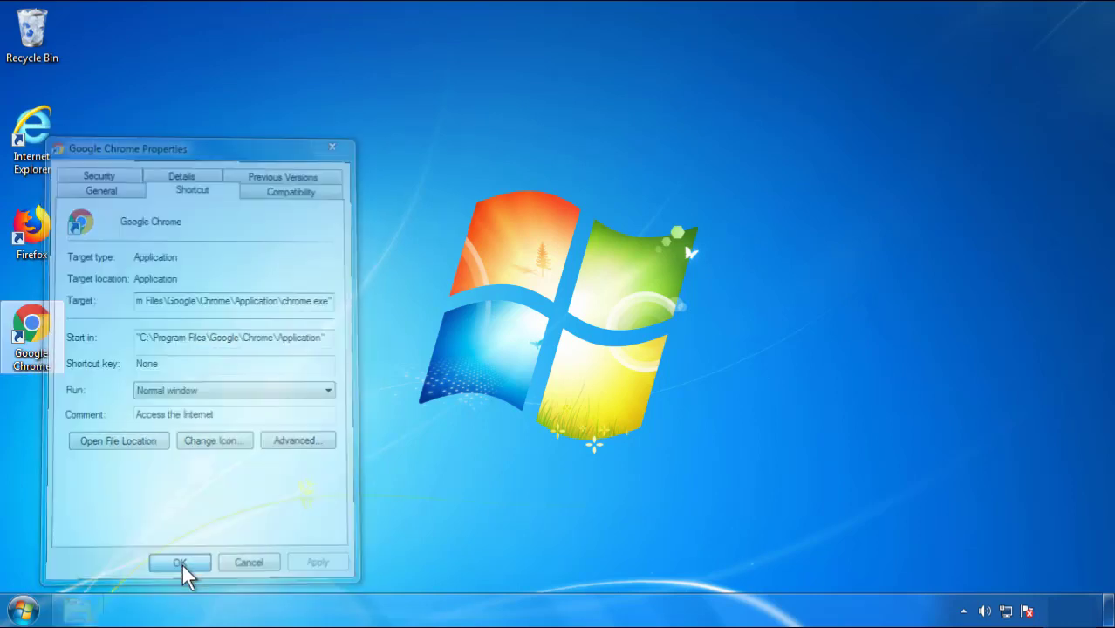
Close the Google Chrome shortcut's Properties dialog and bring up the Start menu
click(22, 609)
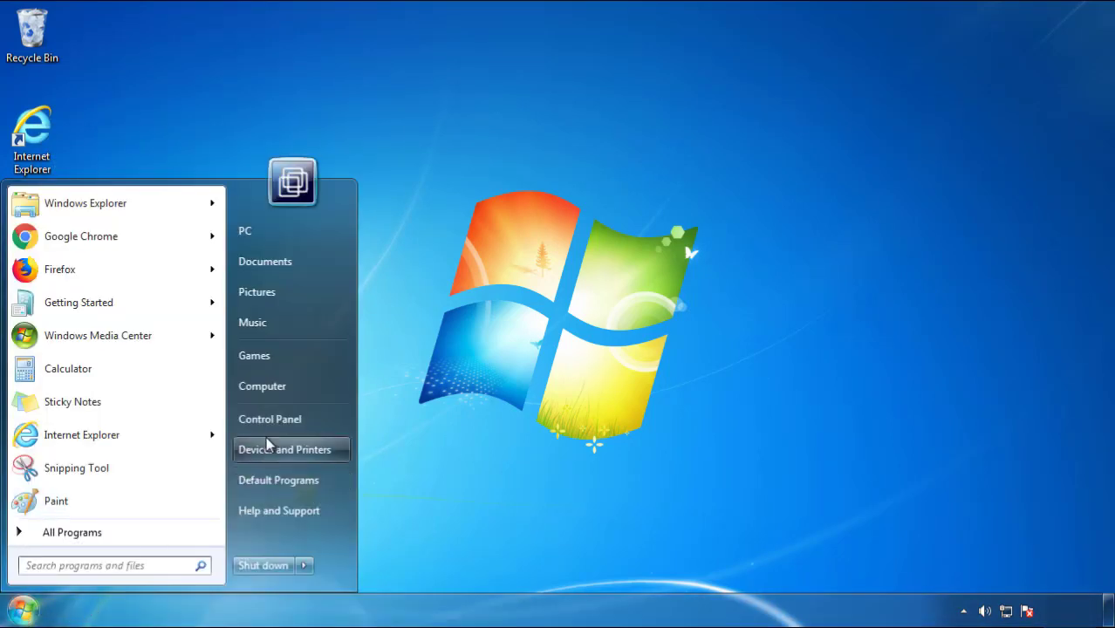
Open Control Panel's installed programs list, sorted newest first by install date
click(279, 417)
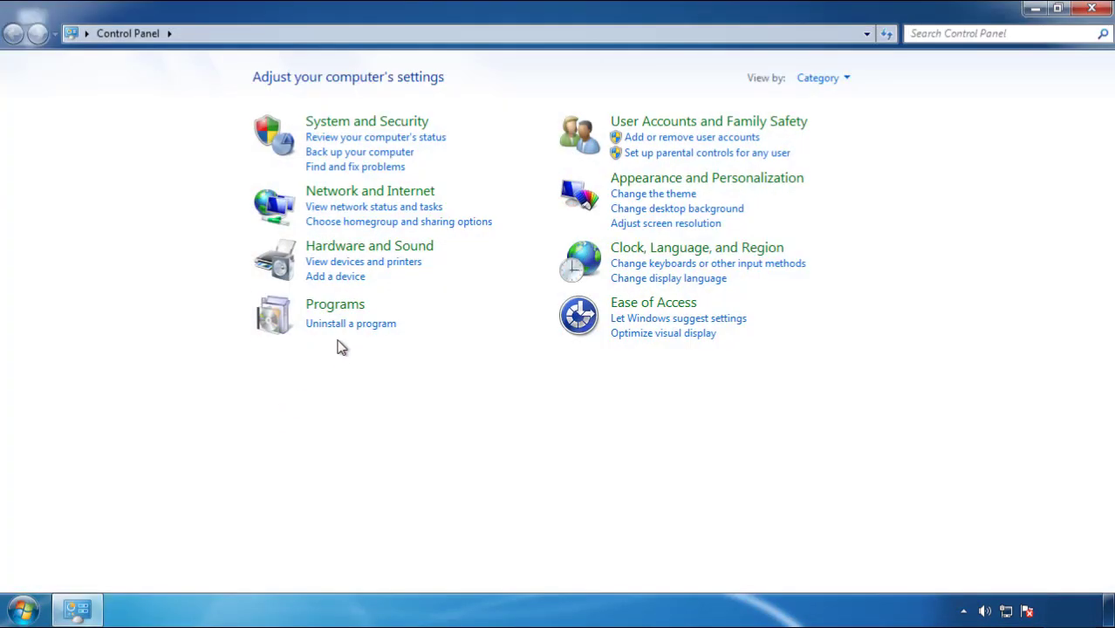
click(348, 325)
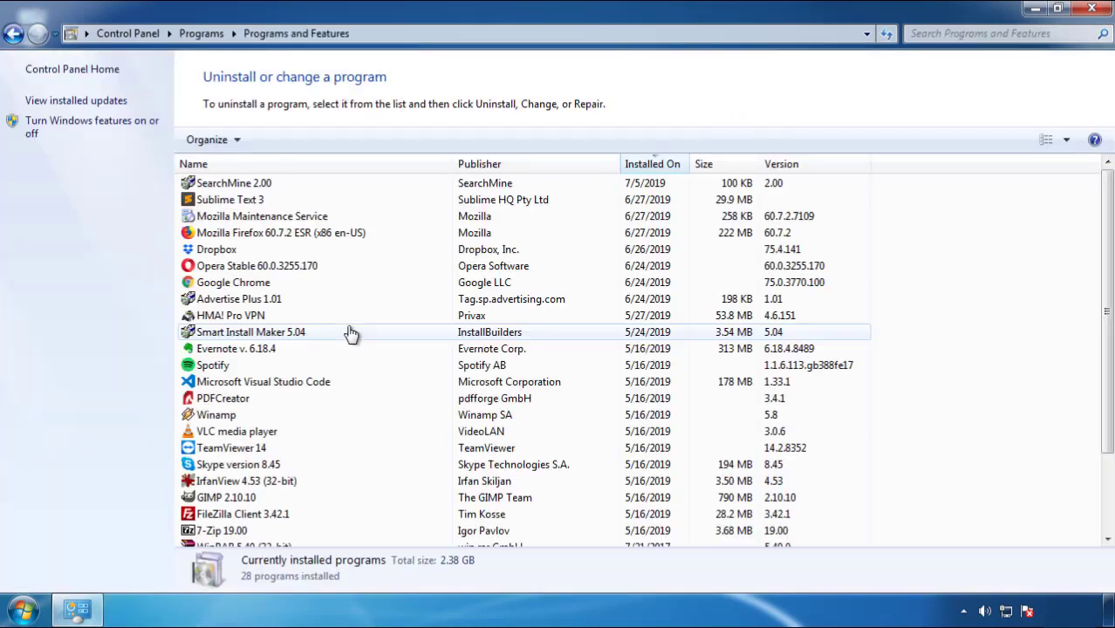
click(653, 164)
click(649, 165)
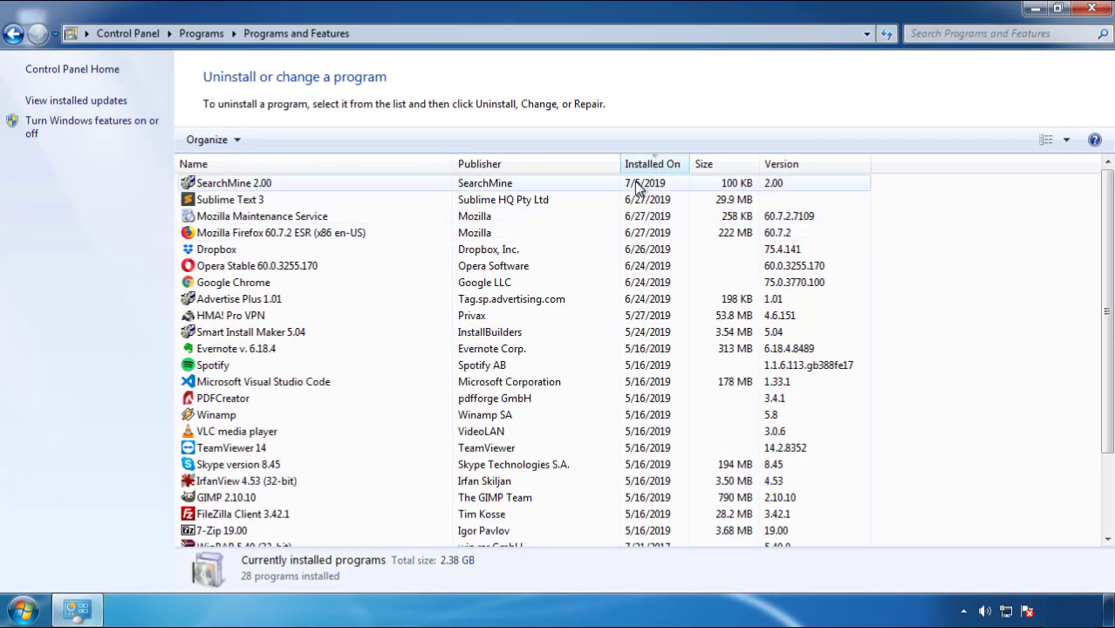
Uninstall SearchMine 2.00 and close the programs window
click(234, 184)
click(277, 140)
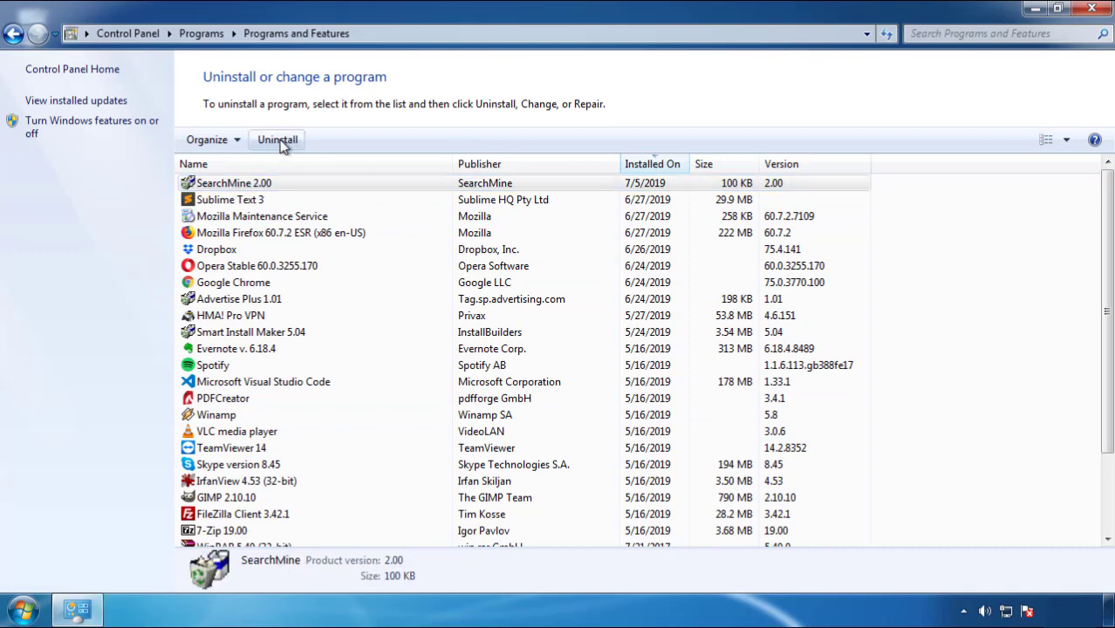
click(648, 463)
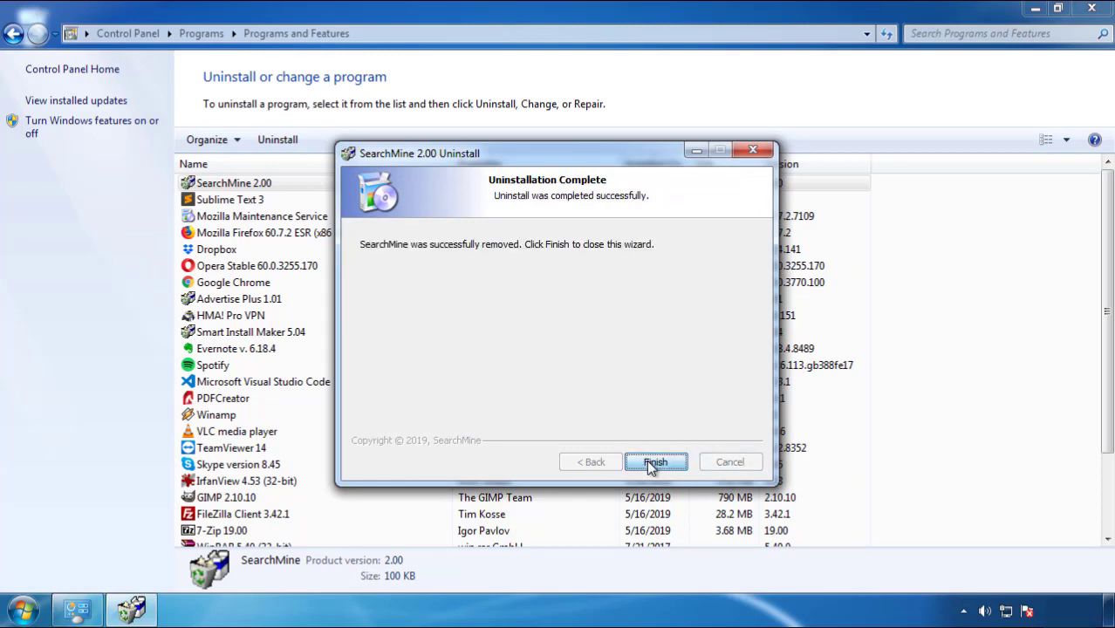
click(647, 459)
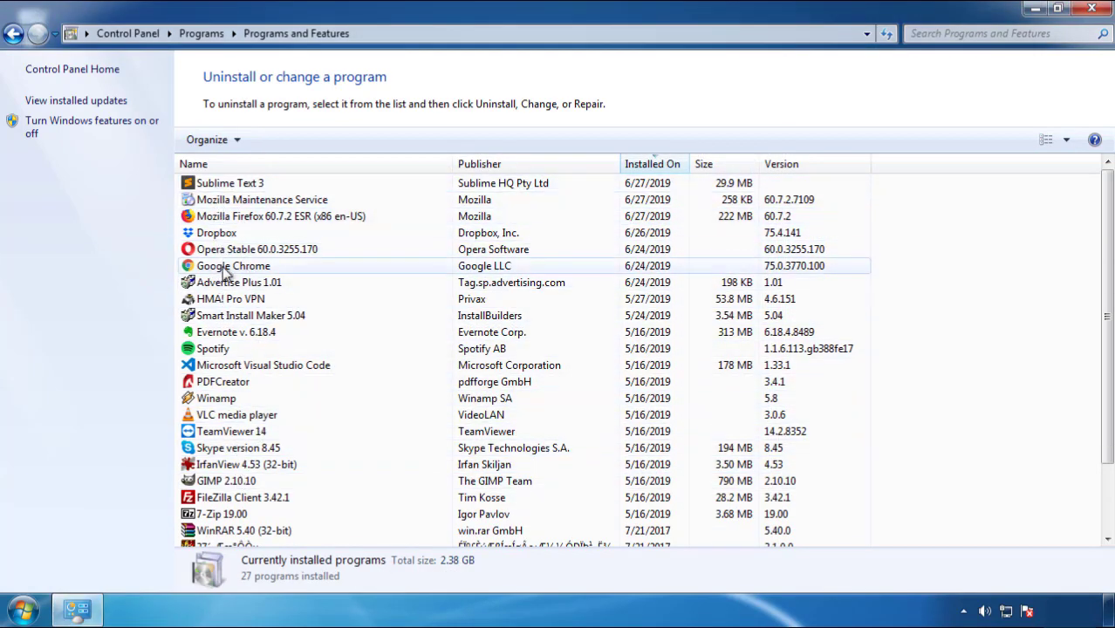
click(1092, 10)
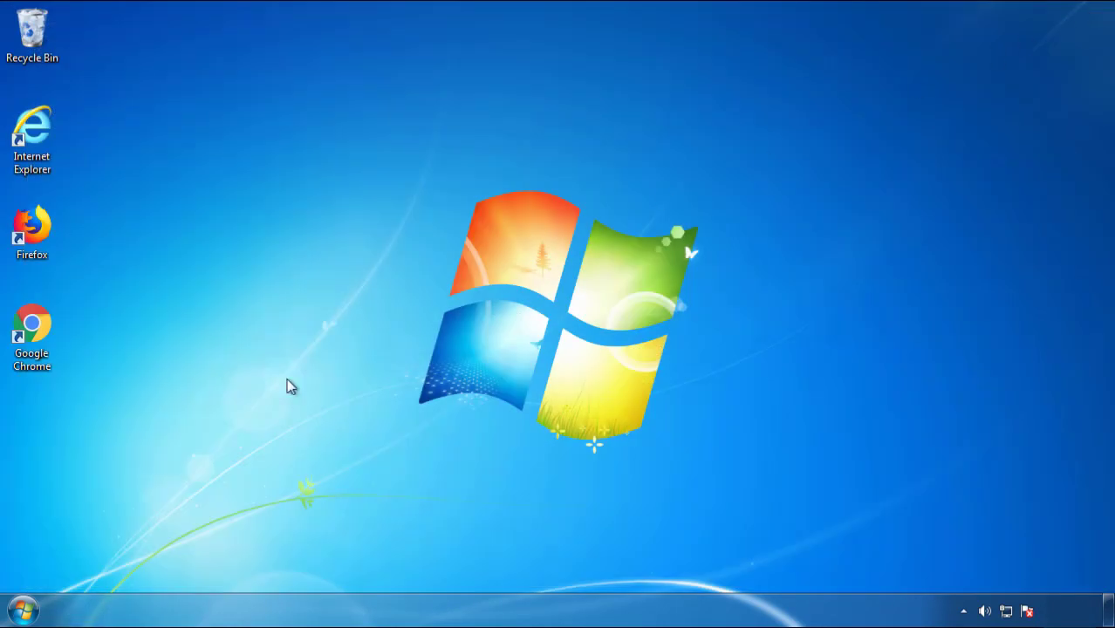
Restart the computer and boot into Safe Mode from Advanced Boot Options
click(20, 612)
click(303, 567)
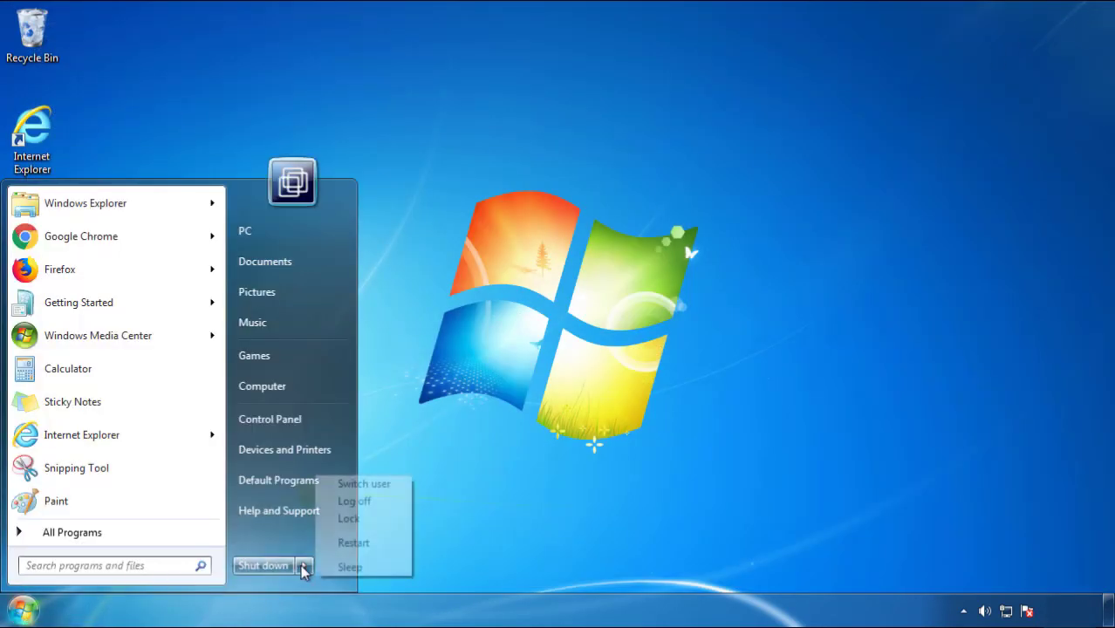
click(580, 475)
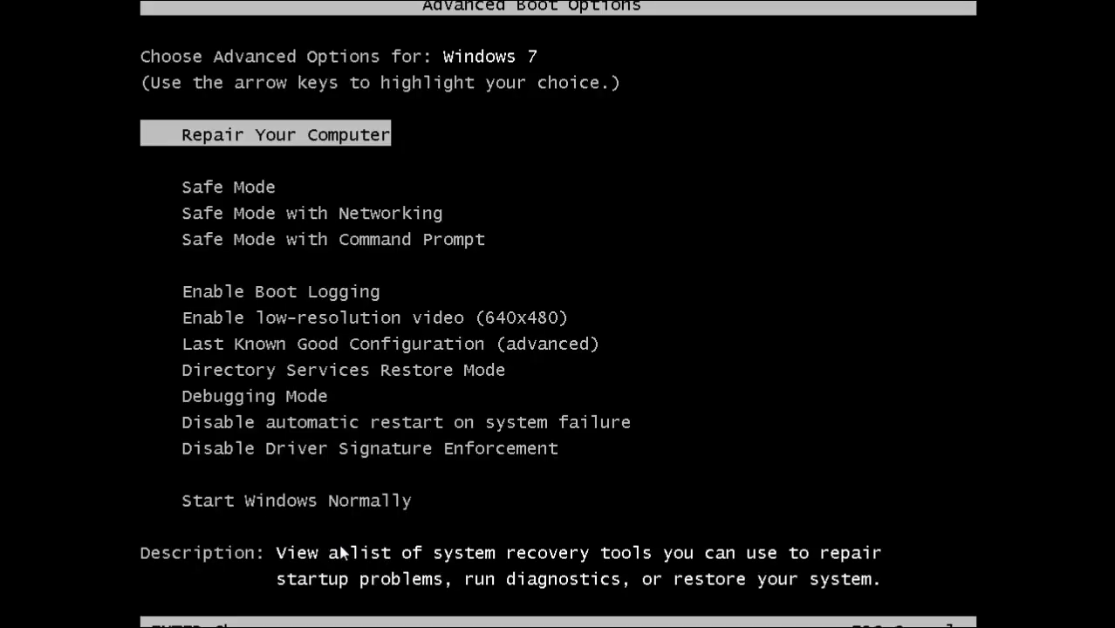
key(Down)
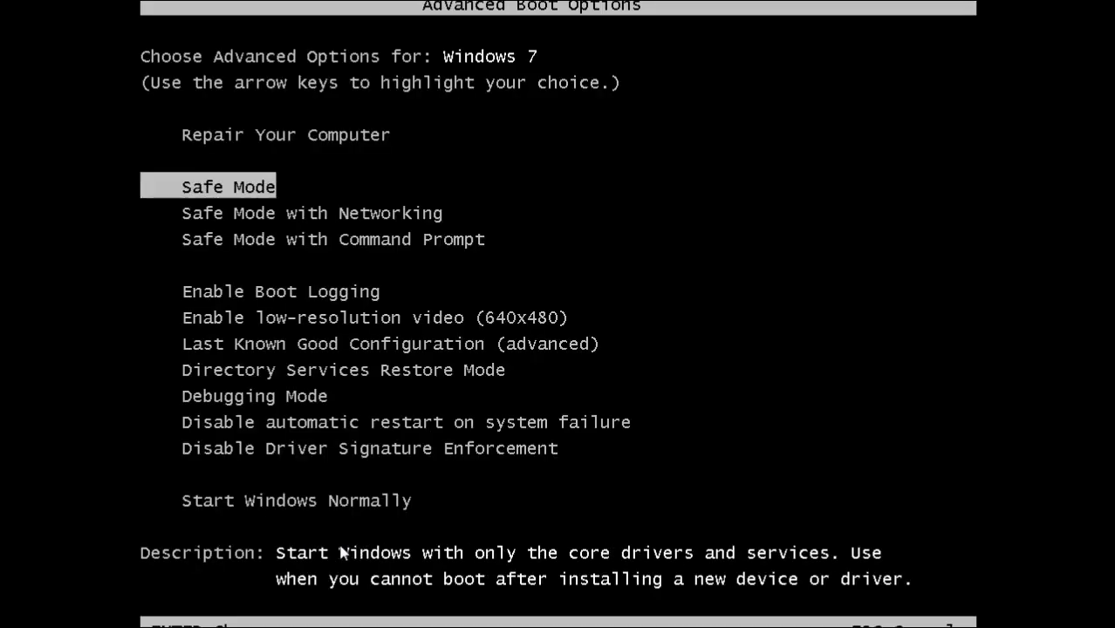
key(Return)
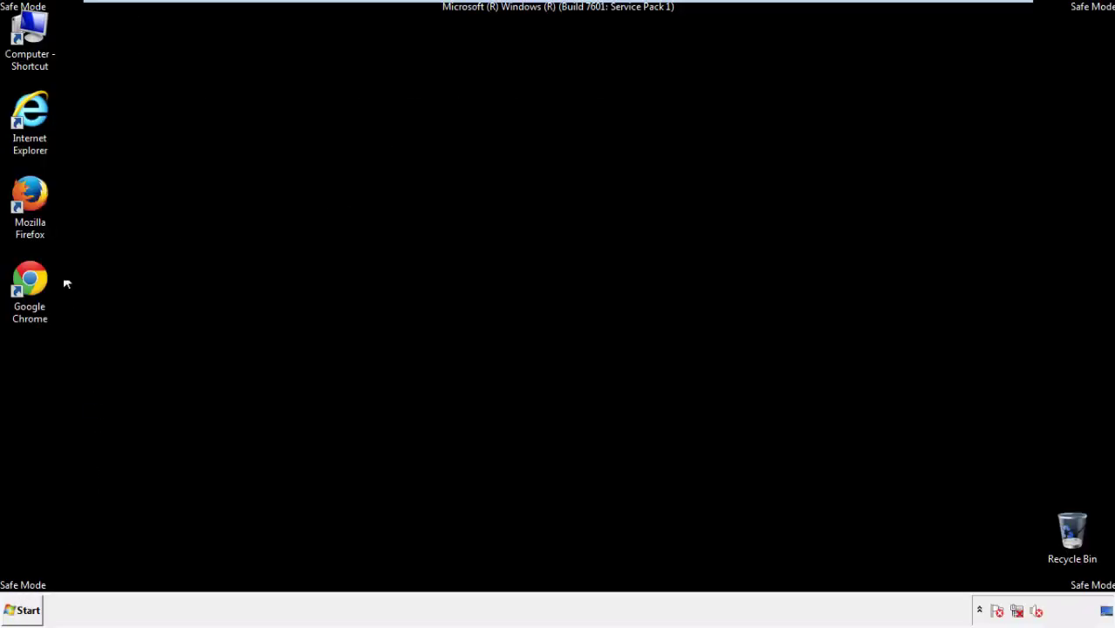
Launch Firefox, decline the default-browser prompt, and keep the menu bar showing
double_click(40, 202)
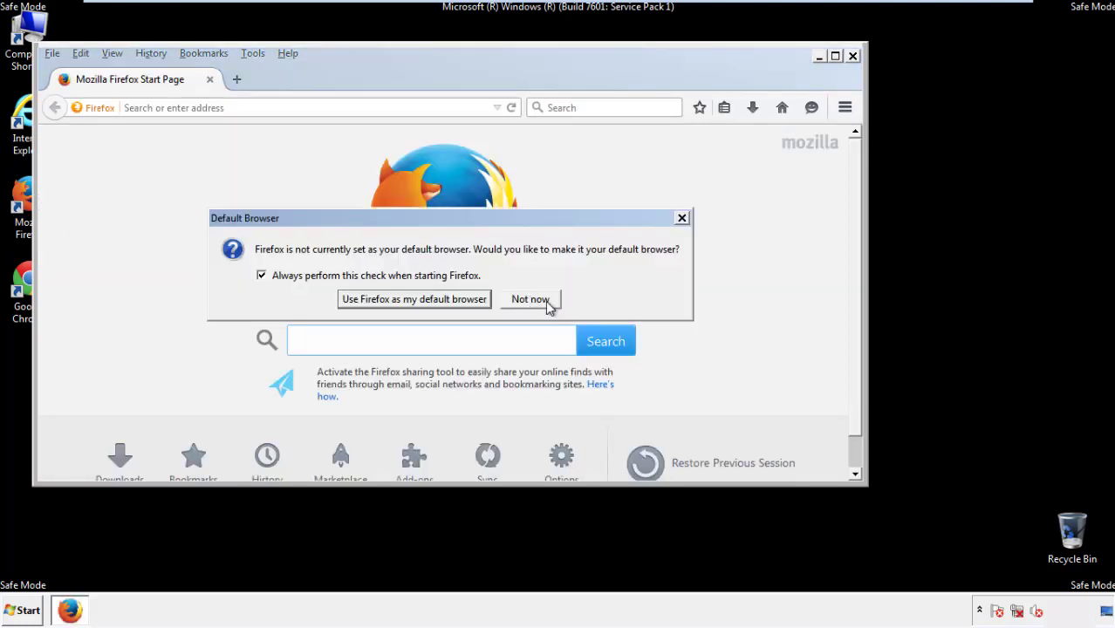
click(545, 299)
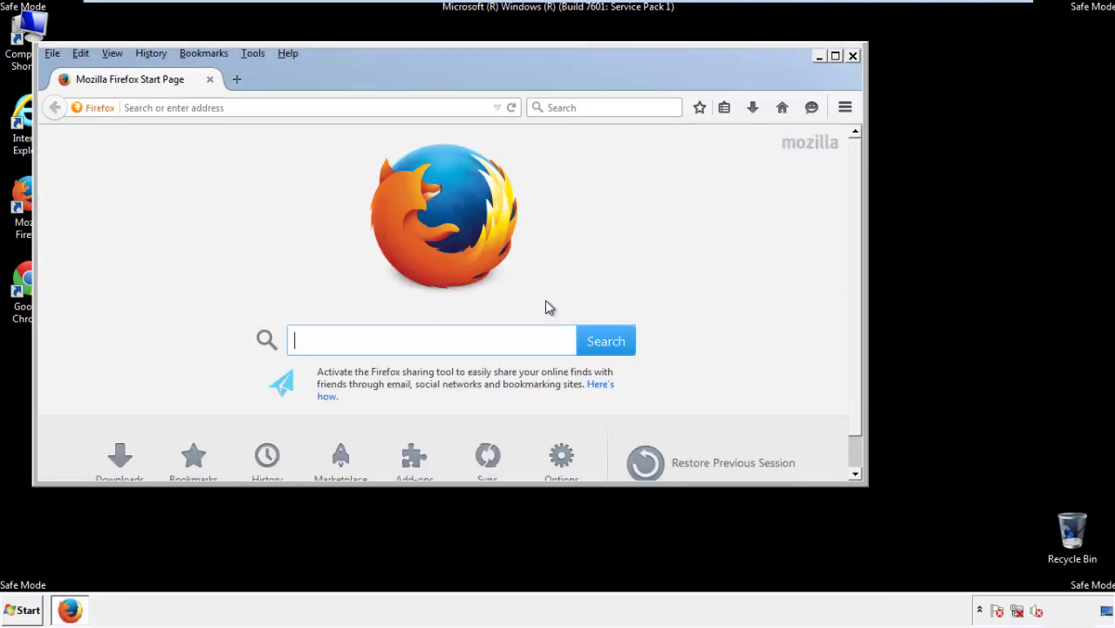
right_click(345, 77)
click(374, 132)
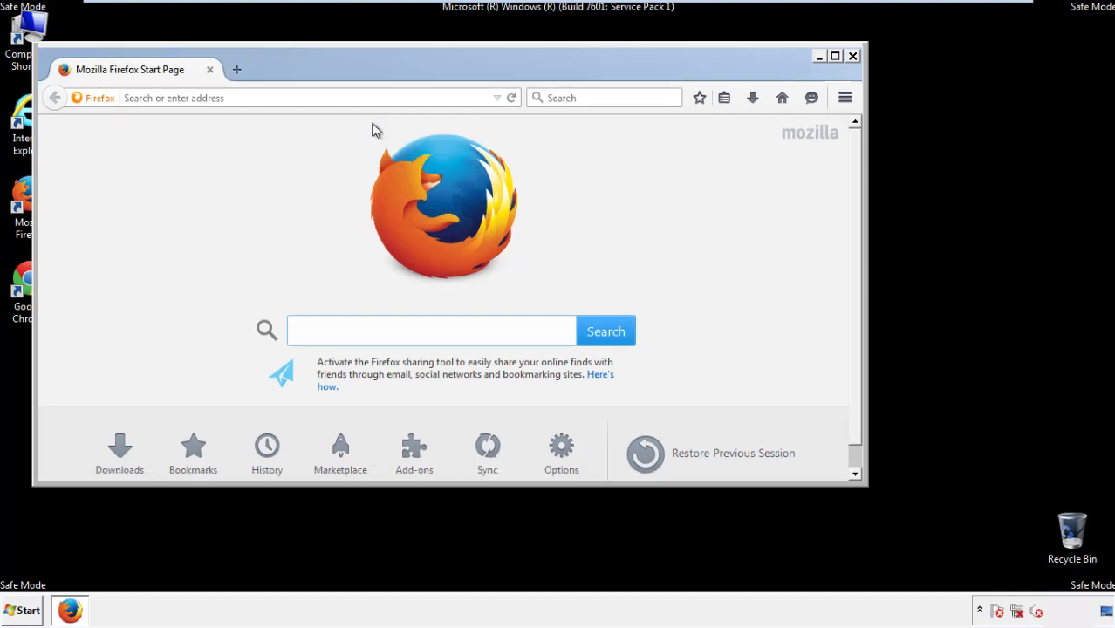
right_click(350, 73)
click(365, 135)
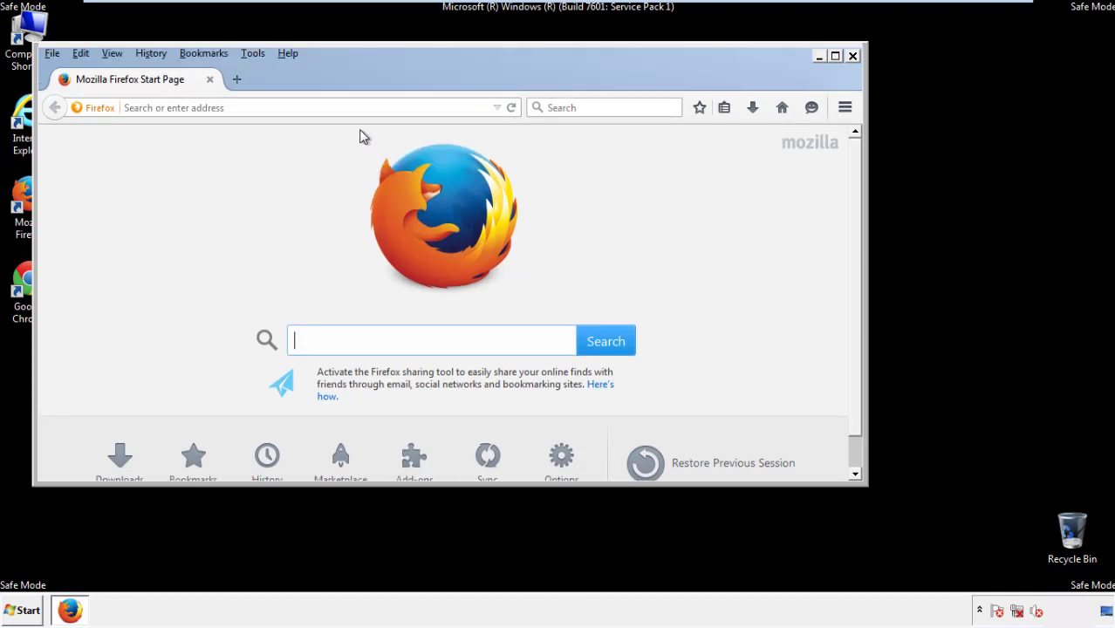
Clear Firefox's recent history for the Everything range, including offline data and site preferences
click(158, 56)
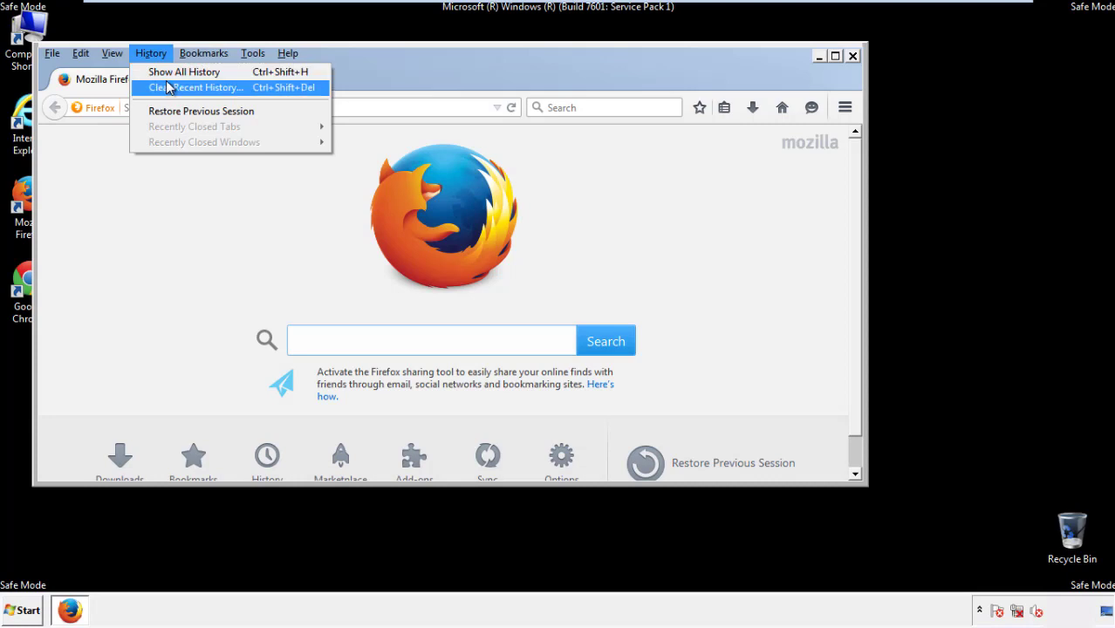
click(170, 88)
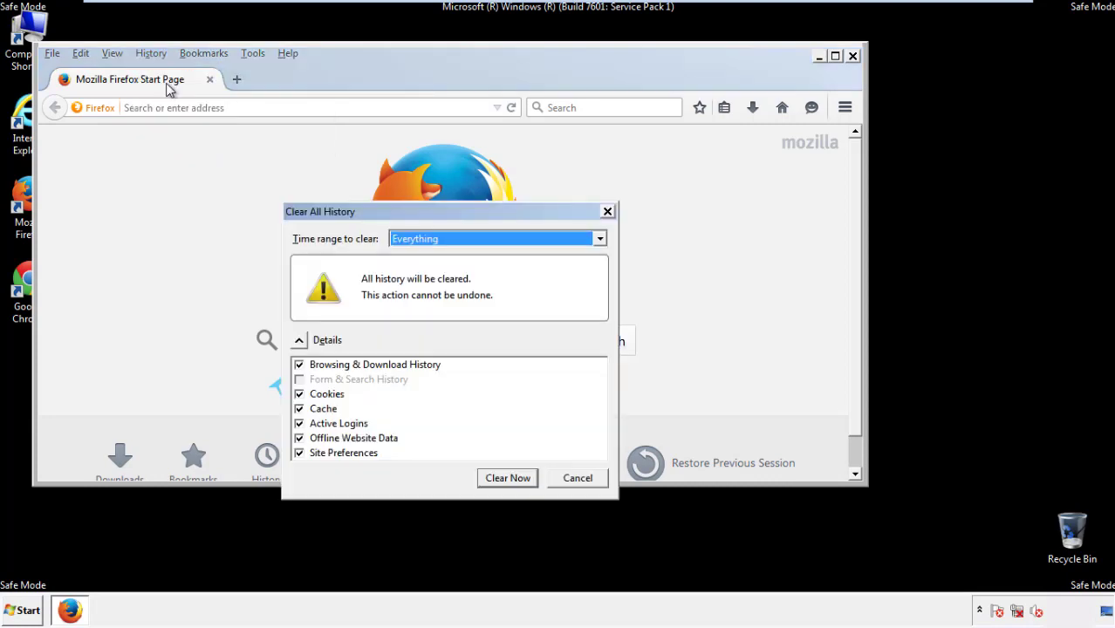
click(414, 241)
click(418, 328)
click(298, 438)
click(299, 438)
click(299, 453)
click(298, 454)
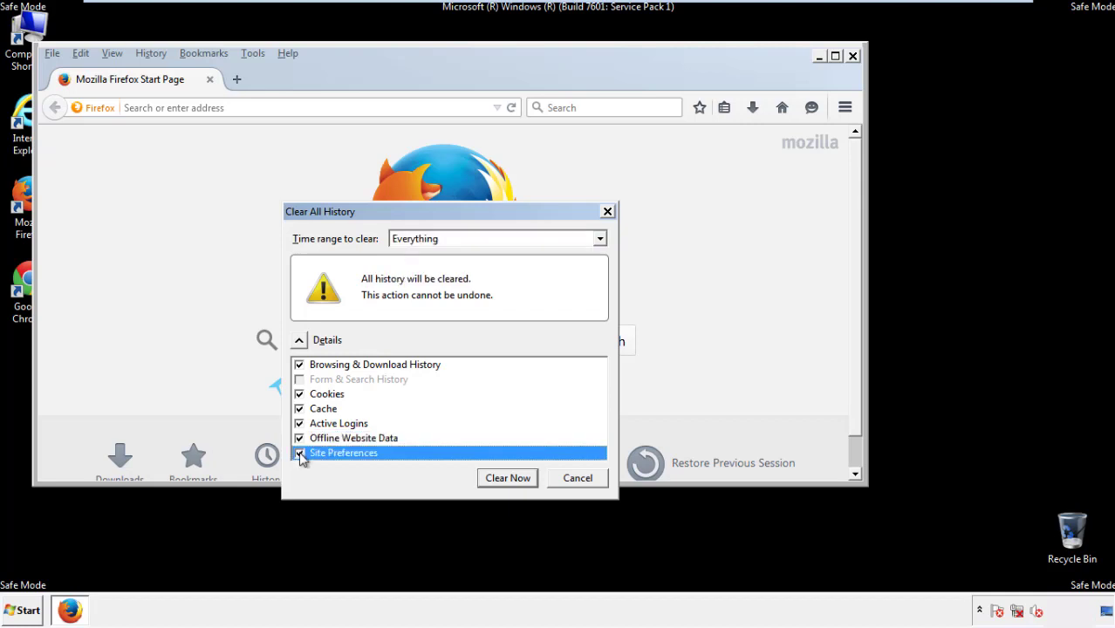
click(507, 480)
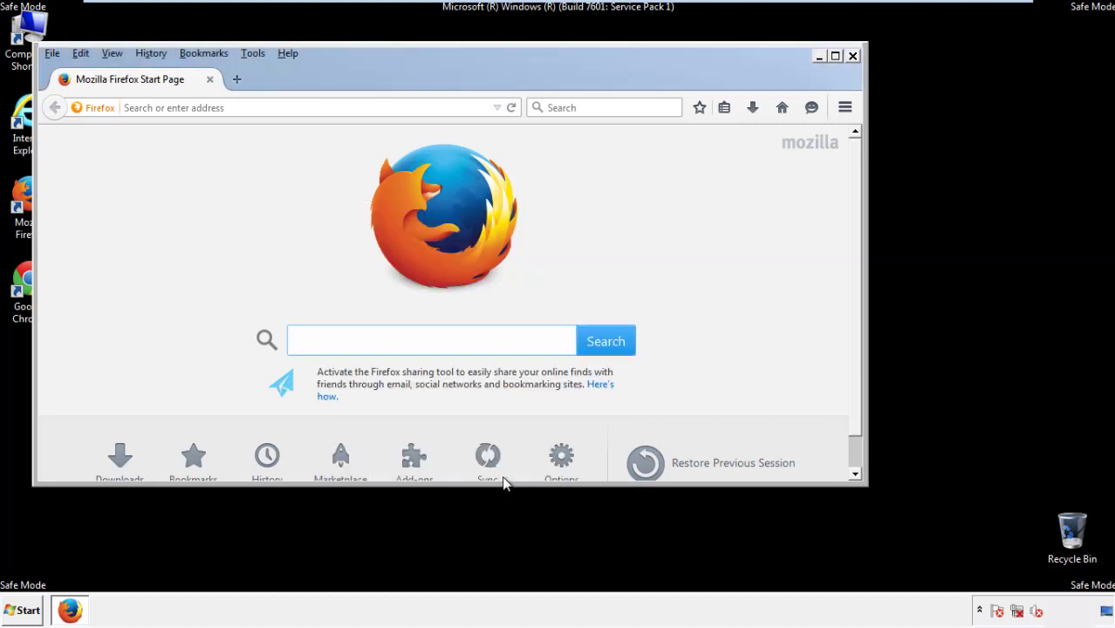
Refresh Firefox from Troubleshooting Information to restore defaults, declining the default-browser prompt
click(287, 54)
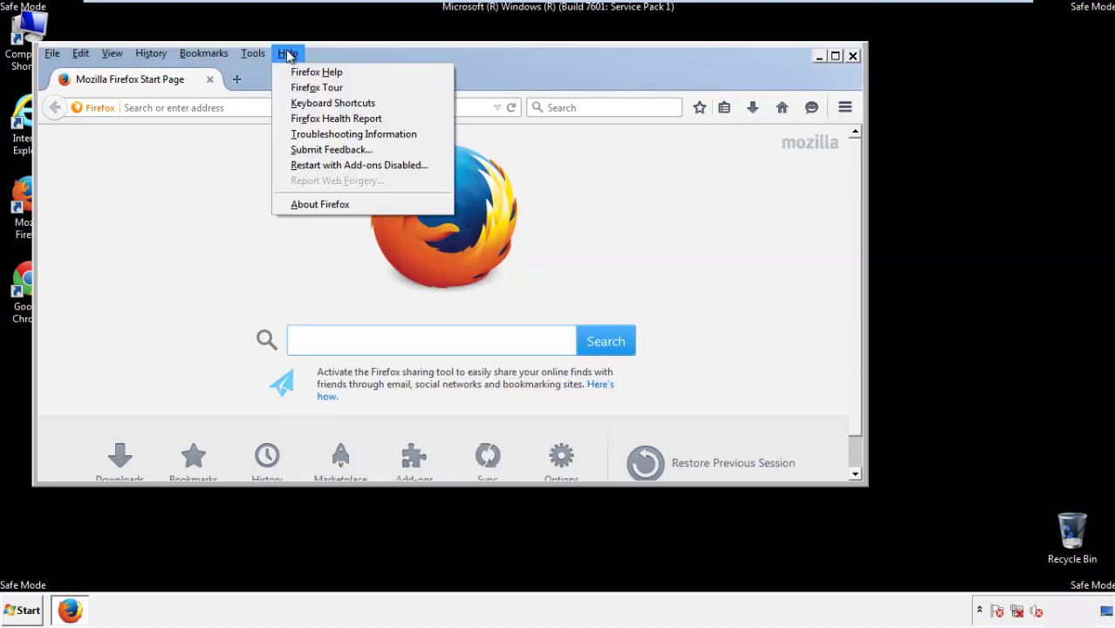
click(322, 134)
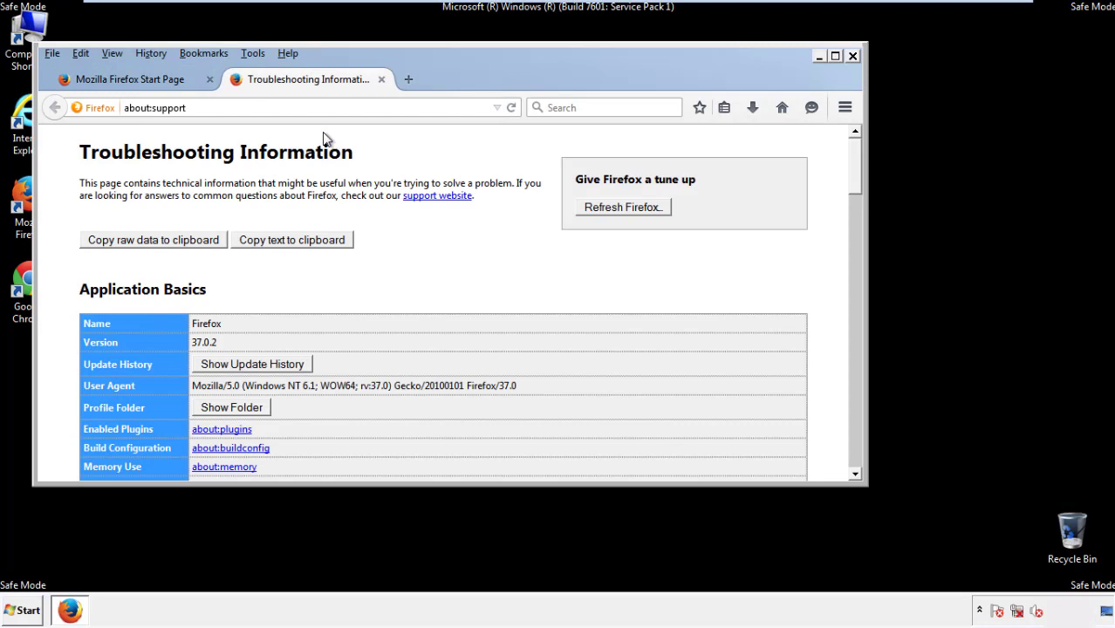
click(646, 209)
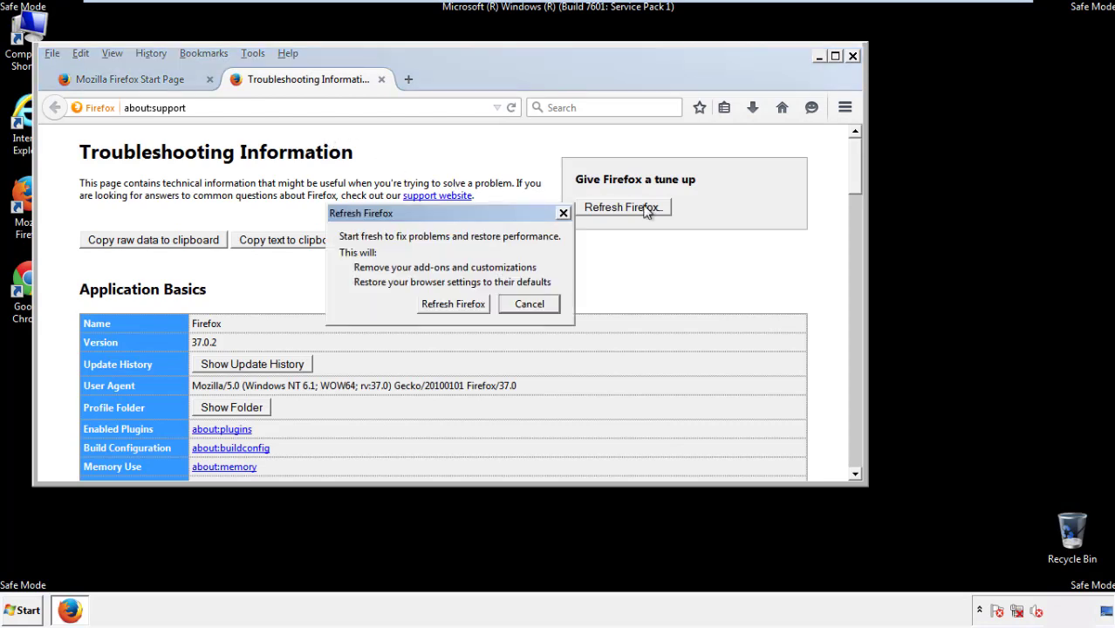
click(453, 304)
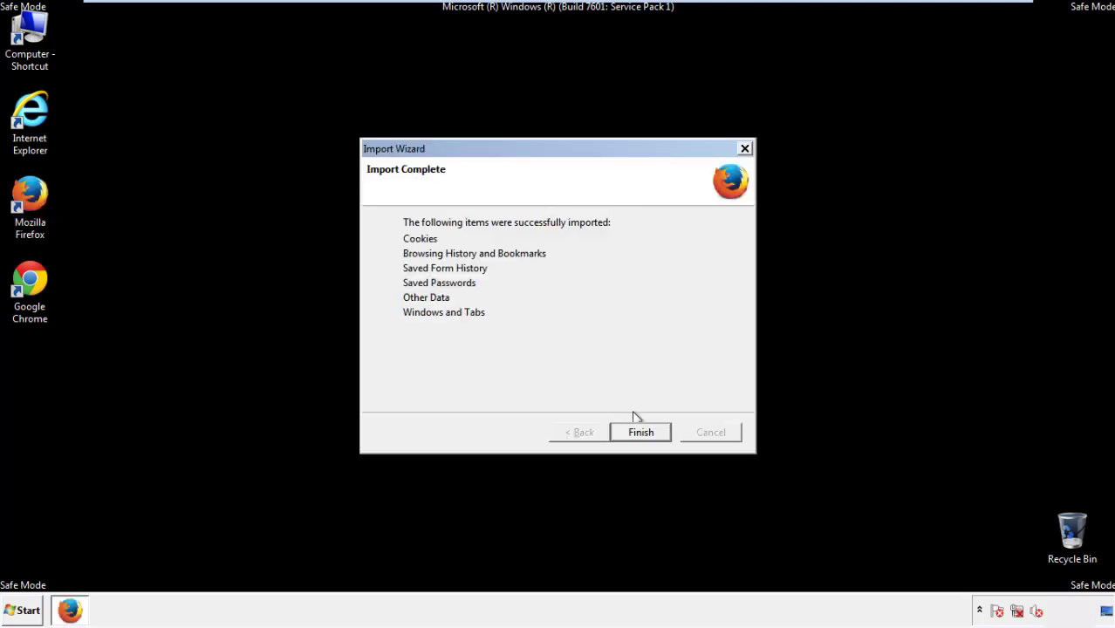
click(641, 433)
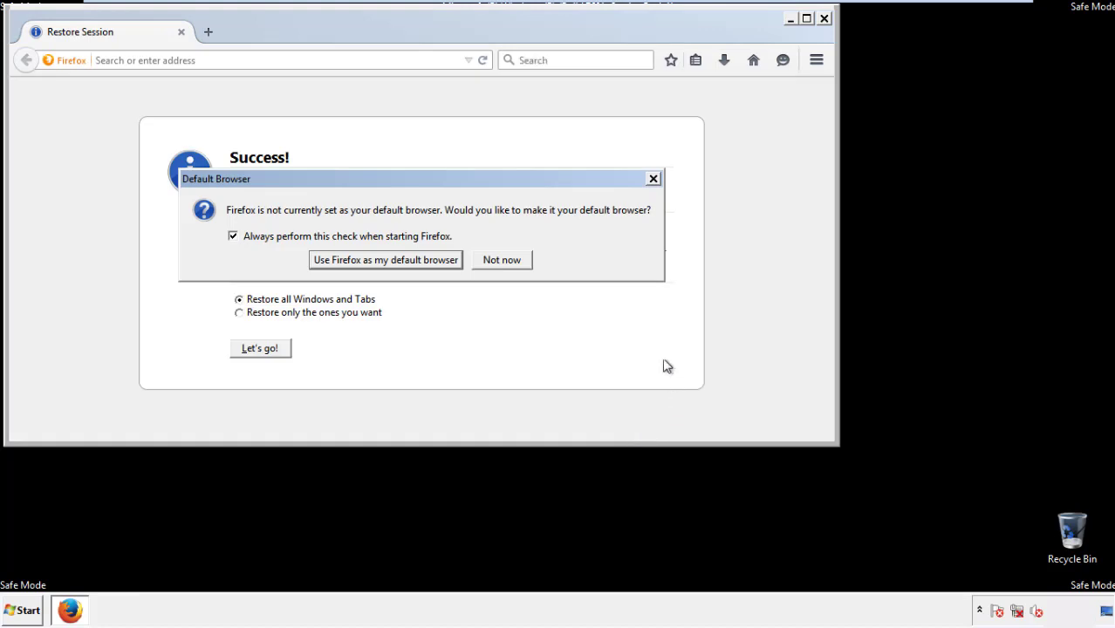
click(503, 260)
Close Firefox and launch Google Chrome from its desktop shortcut
click(824, 18)
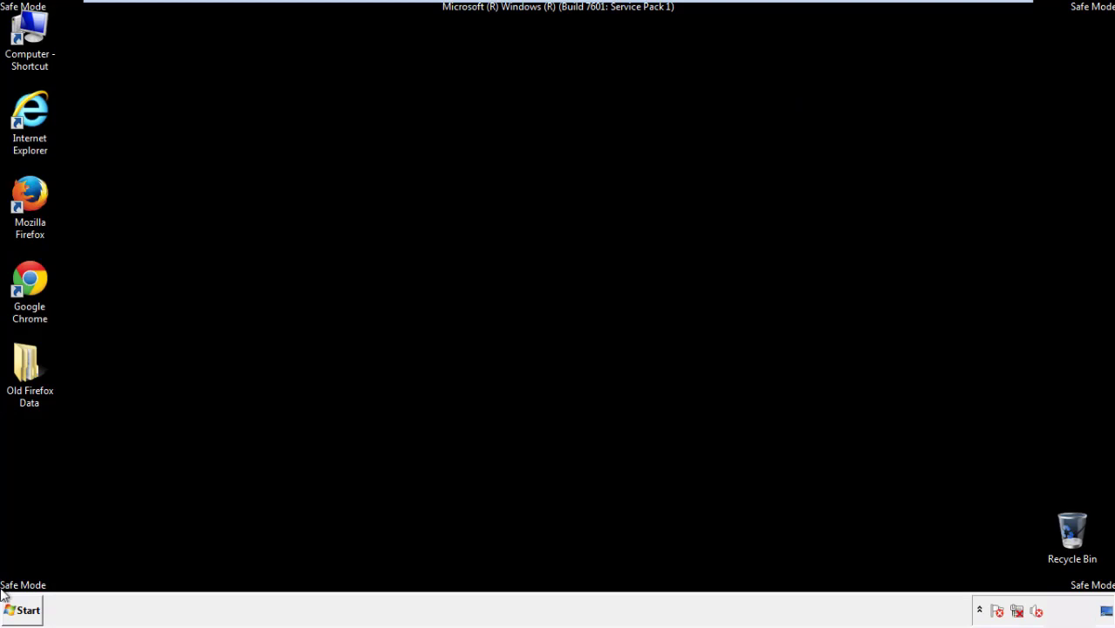
click(26, 278)
double_click(27, 278)
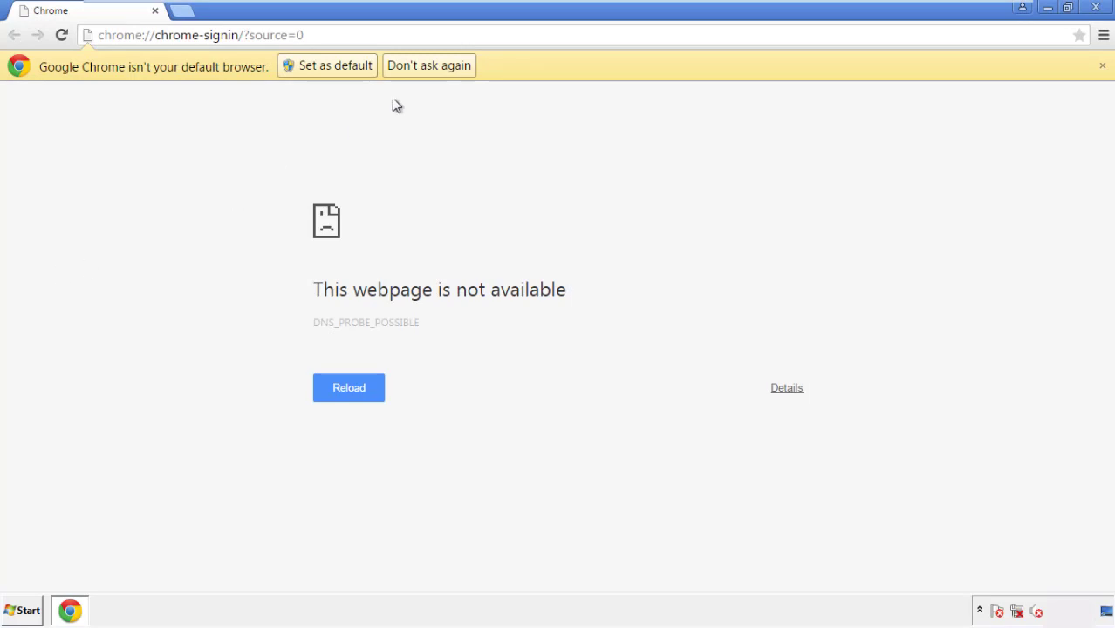
Silence Chrome's default-browser infobar and reach Clear browsing data from the History page
click(449, 68)
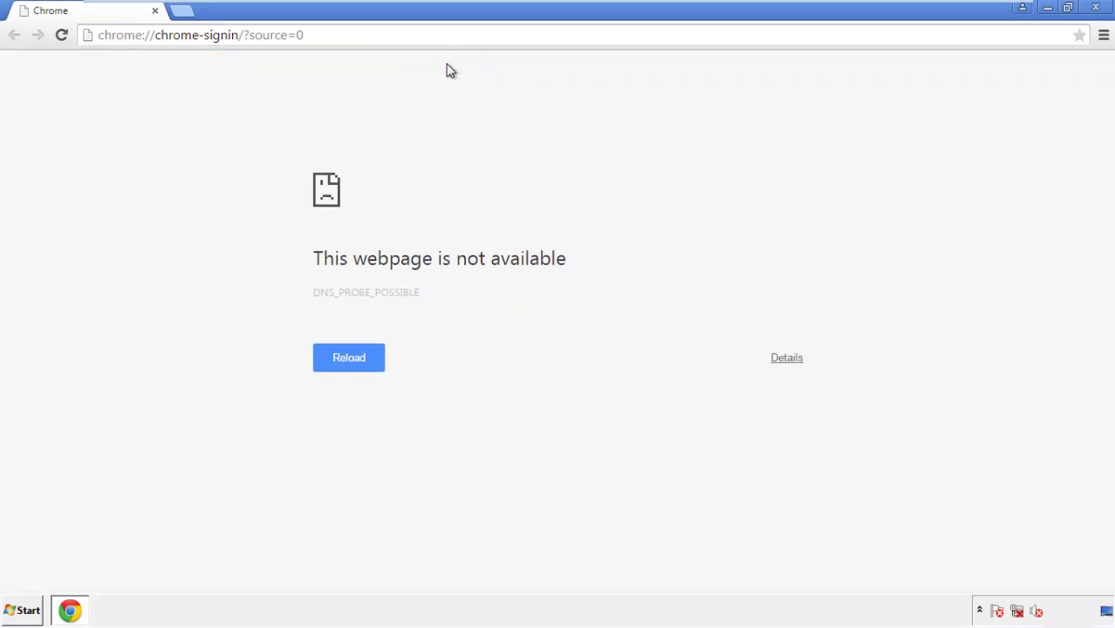
click(1103, 37)
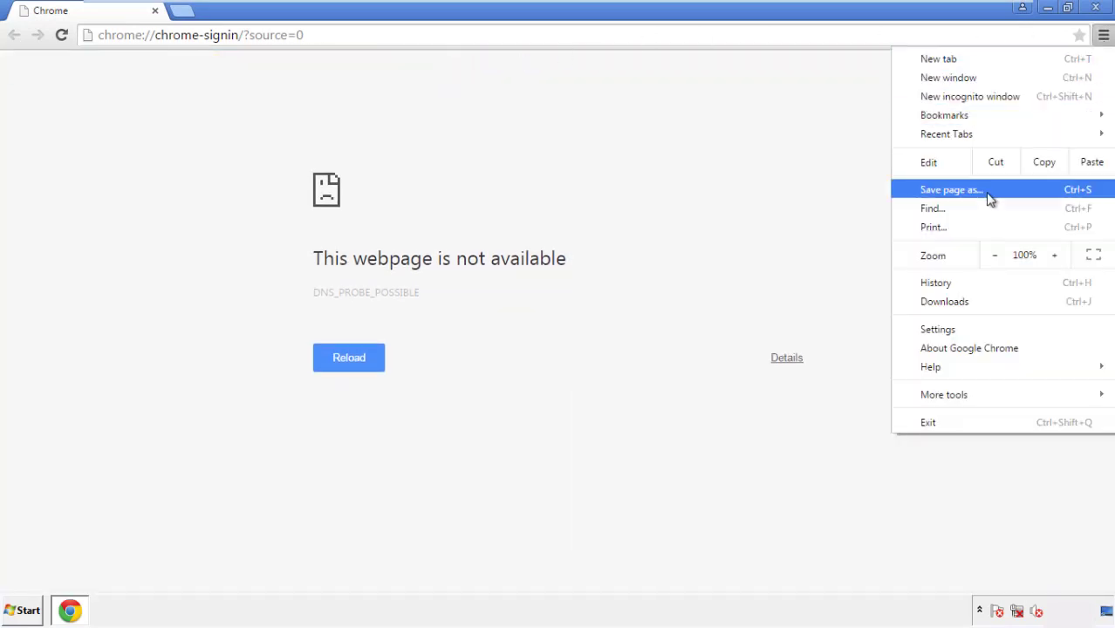
click(941, 328)
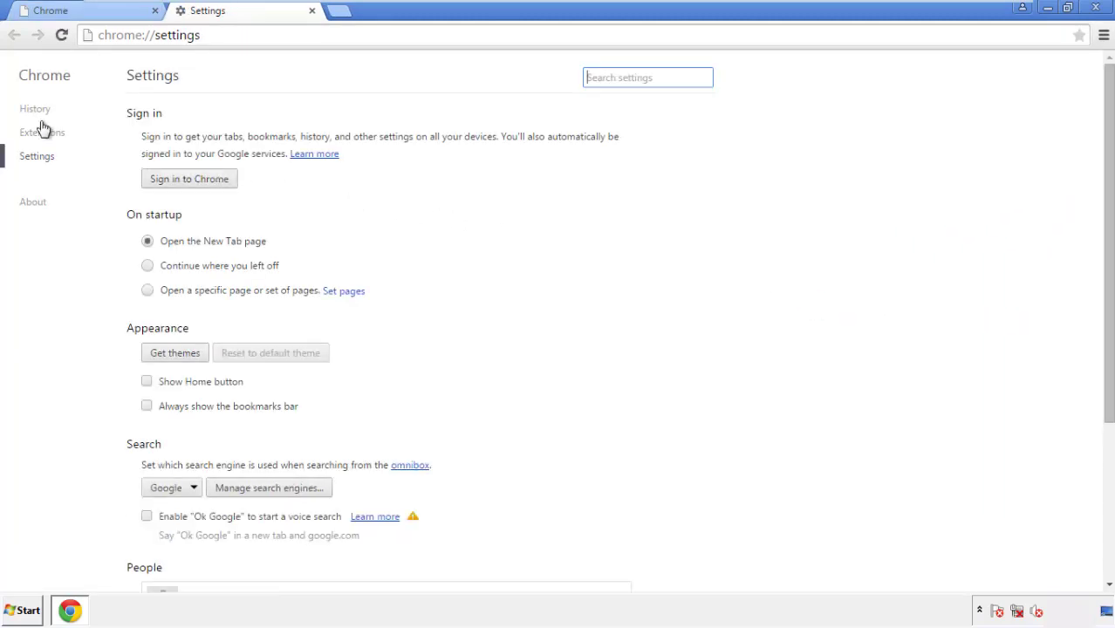
click(40, 111)
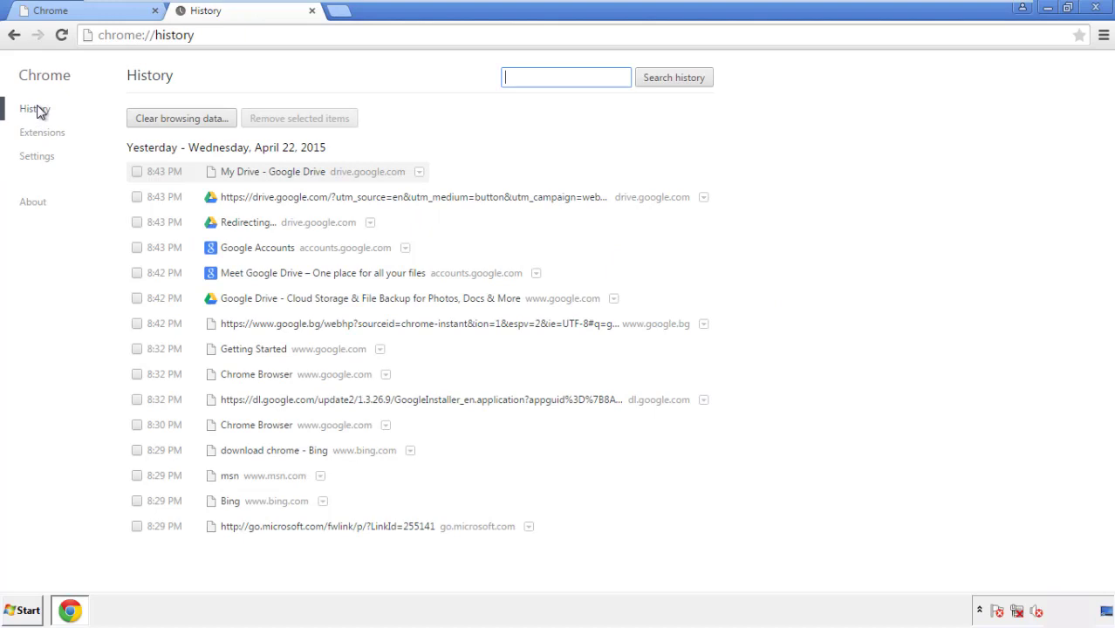
click(167, 121)
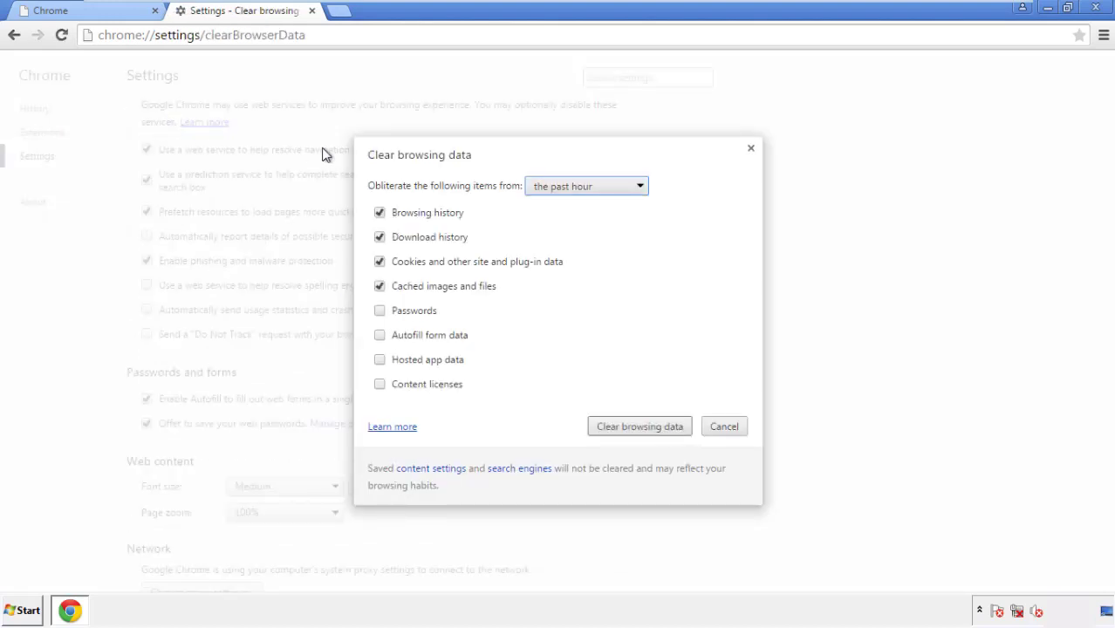
Clear Chrome browsing data from the beginning of time, including autofill form data
click(561, 186)
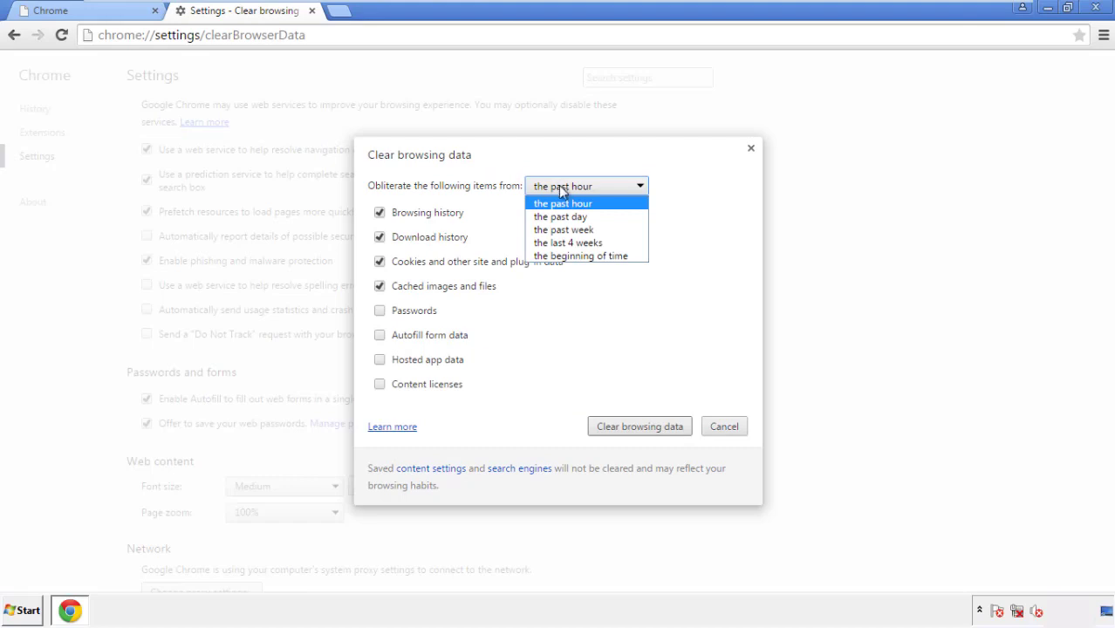
click(558, 256)
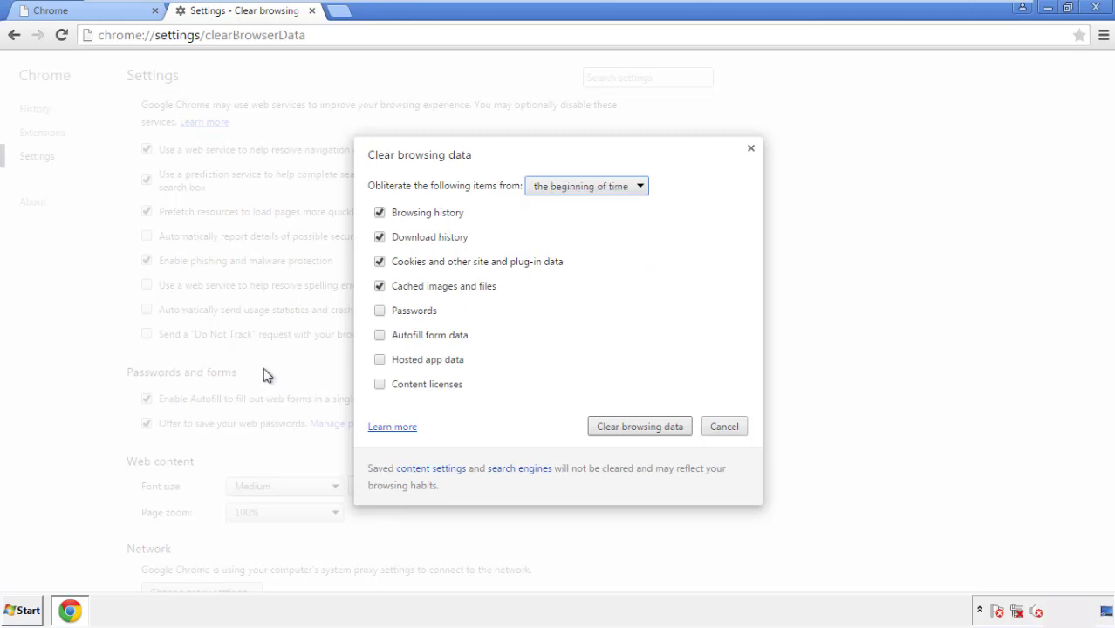
click(381, 336)
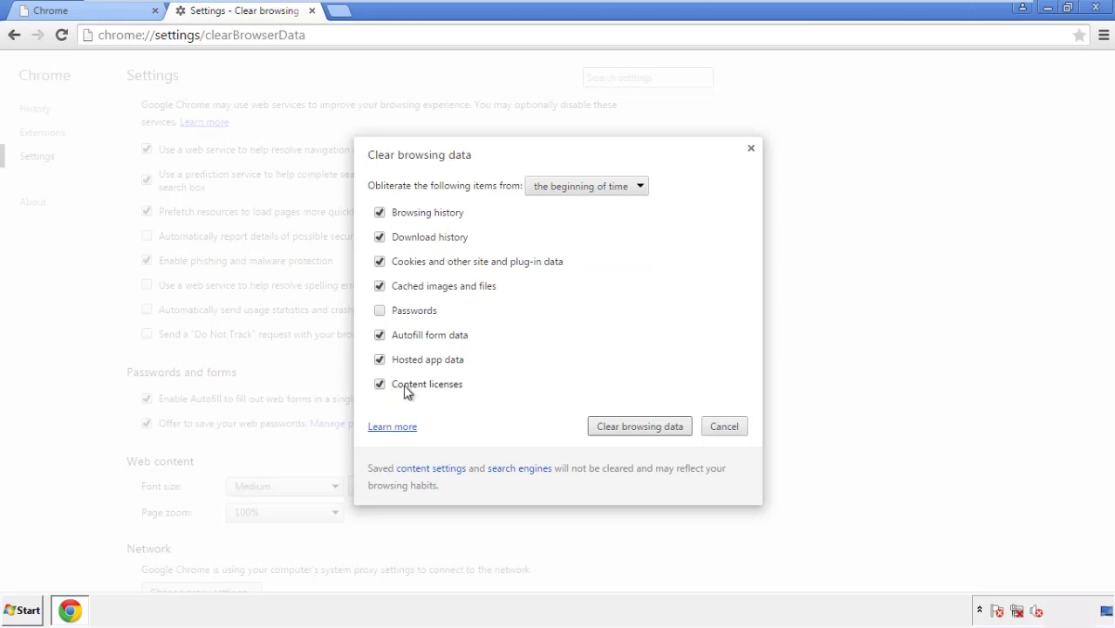
click(626, 430)
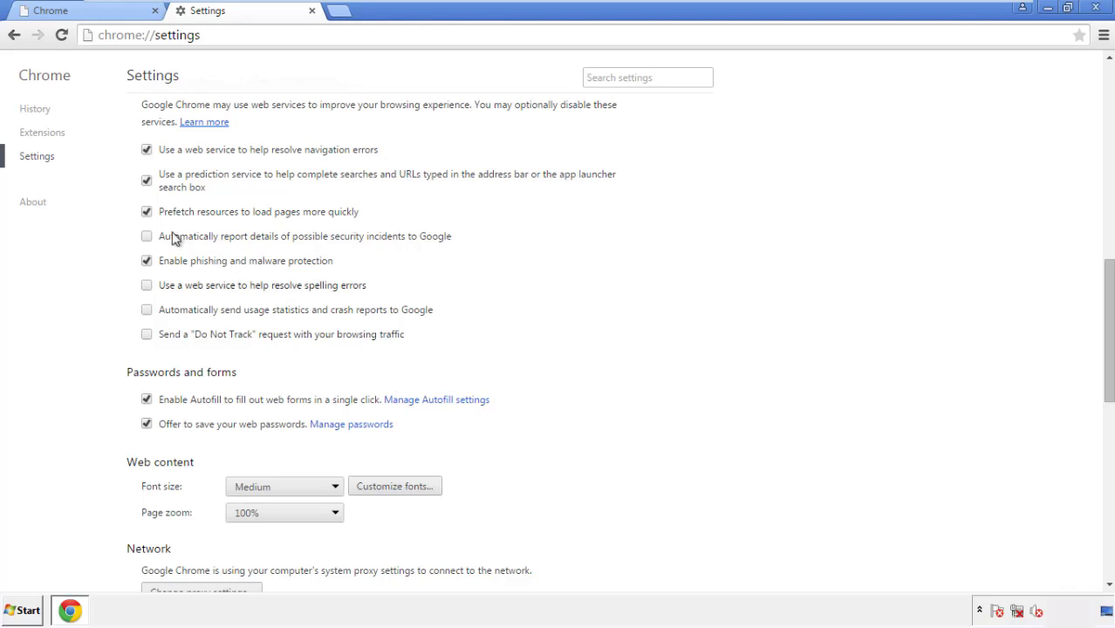
Reset Chrome's settings to their original defaults, then close Chrome
drag(1108, 278, 1105, 471)
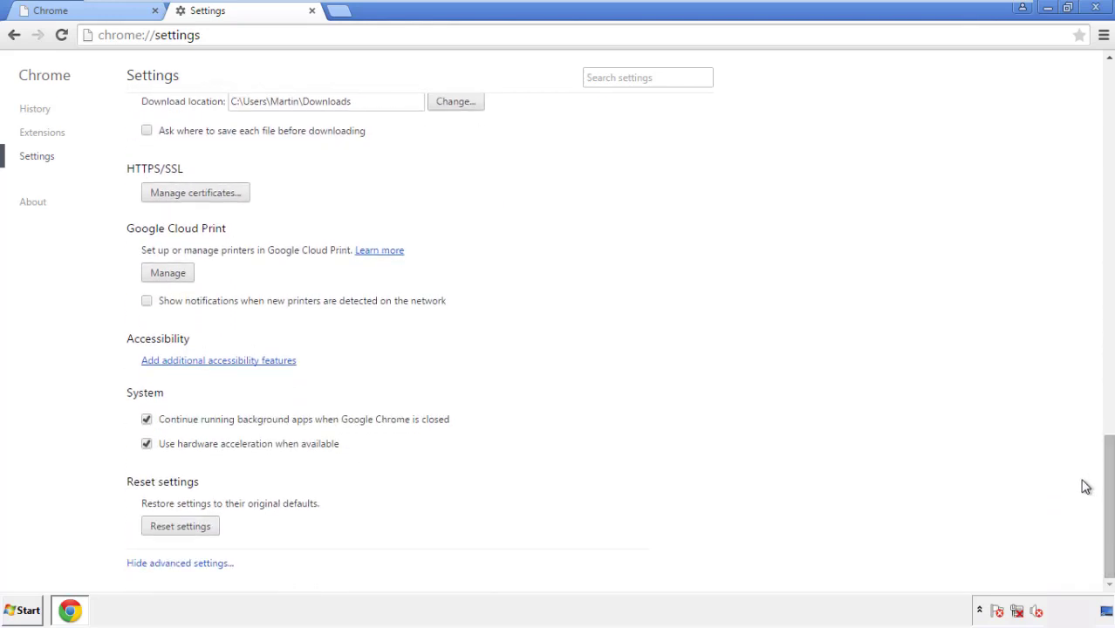
click(180, 527)
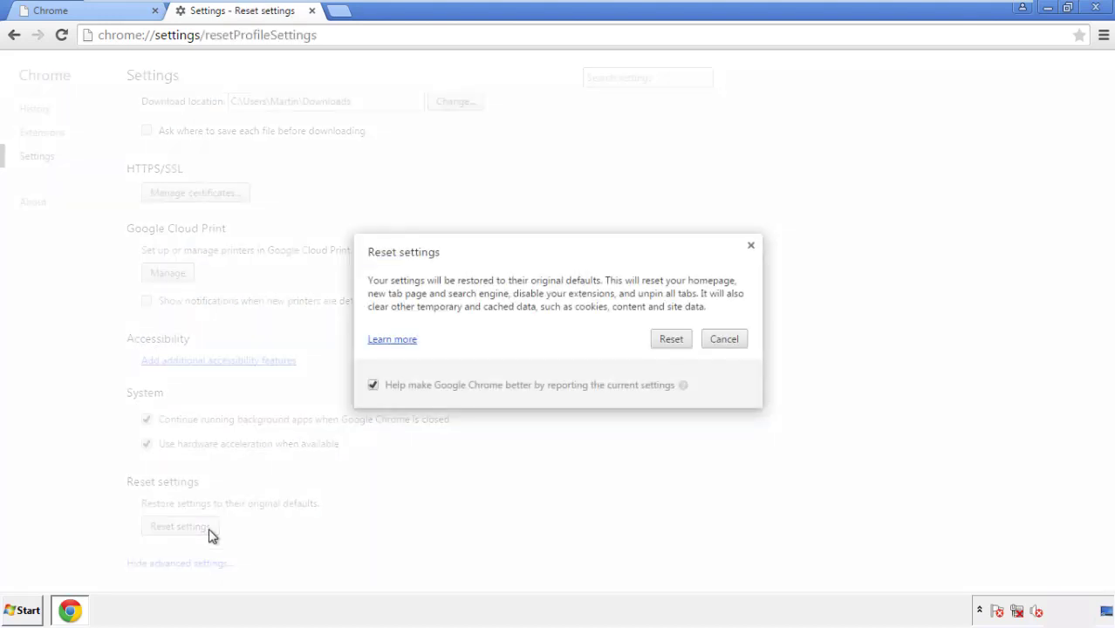
click(673, 340)
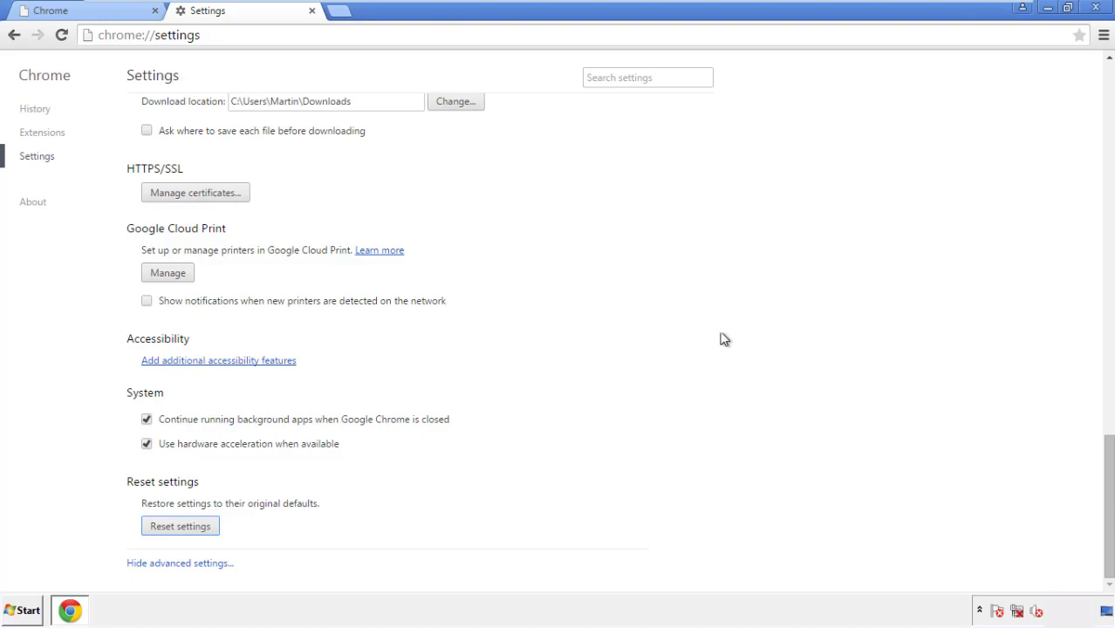
click(1096, 7)
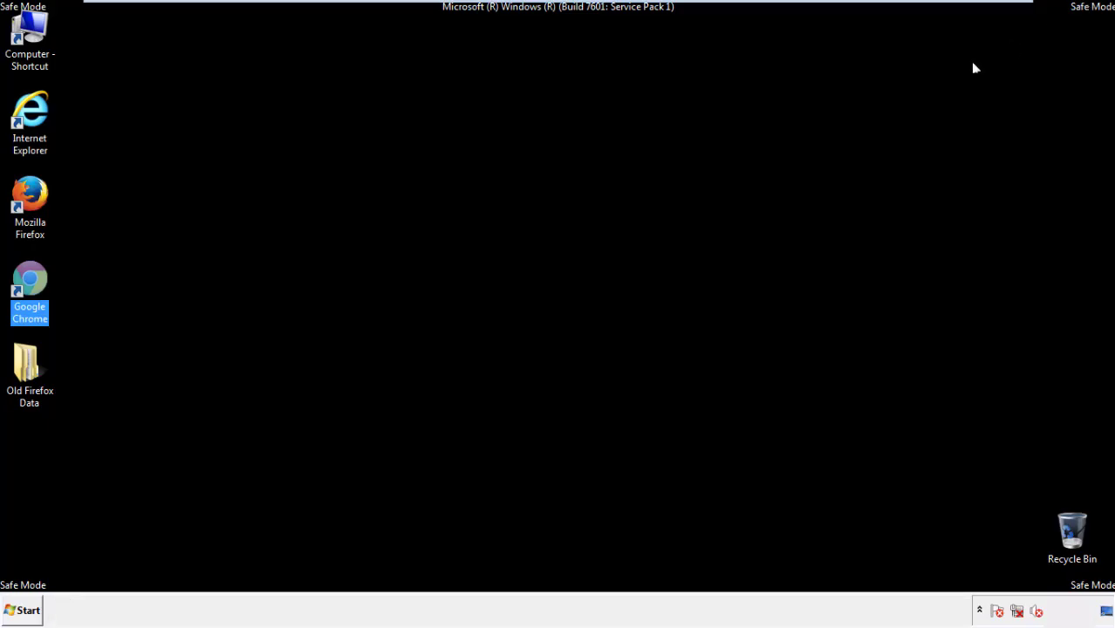
Deselect the desktop and launch Mozilla Firefox from its desktop icon
click(602, 281)
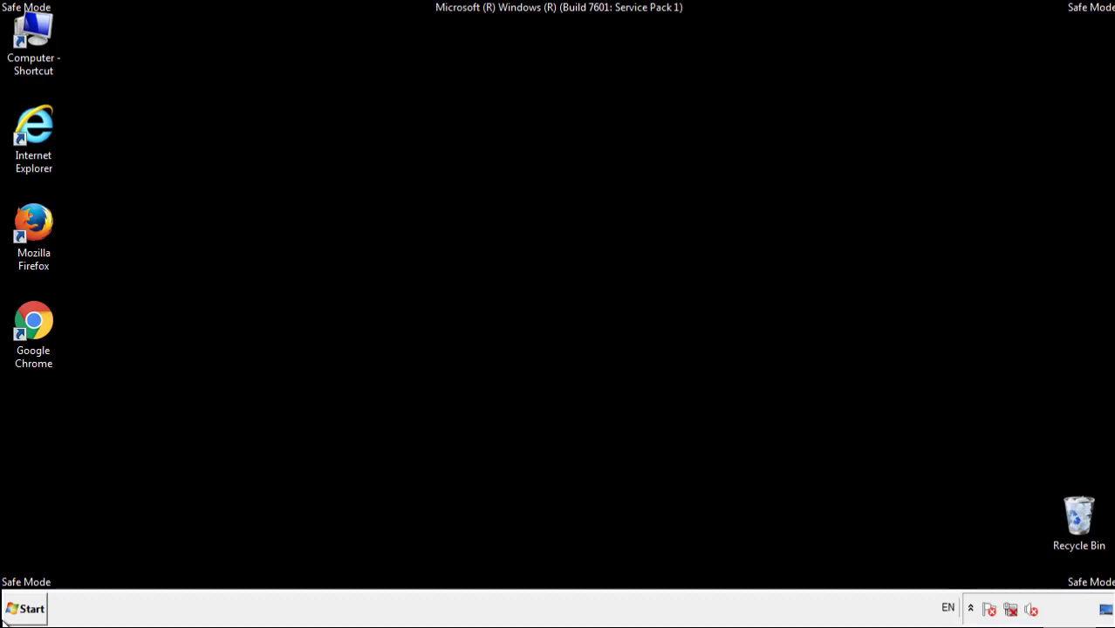
double_click(43, 218)
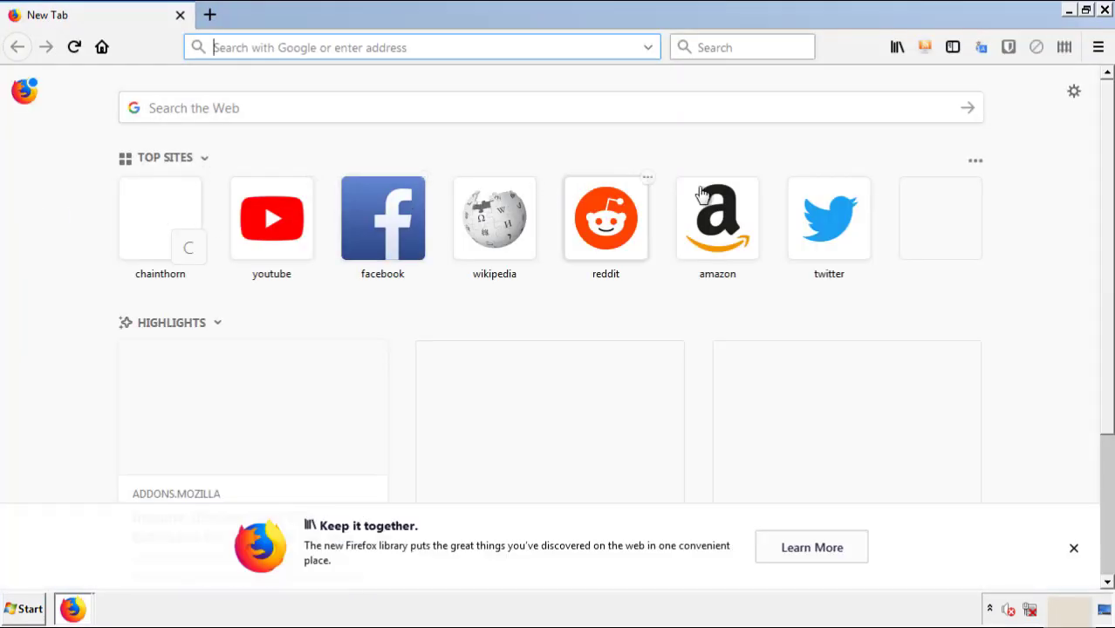
Remove the Search Mine extension in Firefox's Add-ons Manager, then close Firefox
click(1098, 48)
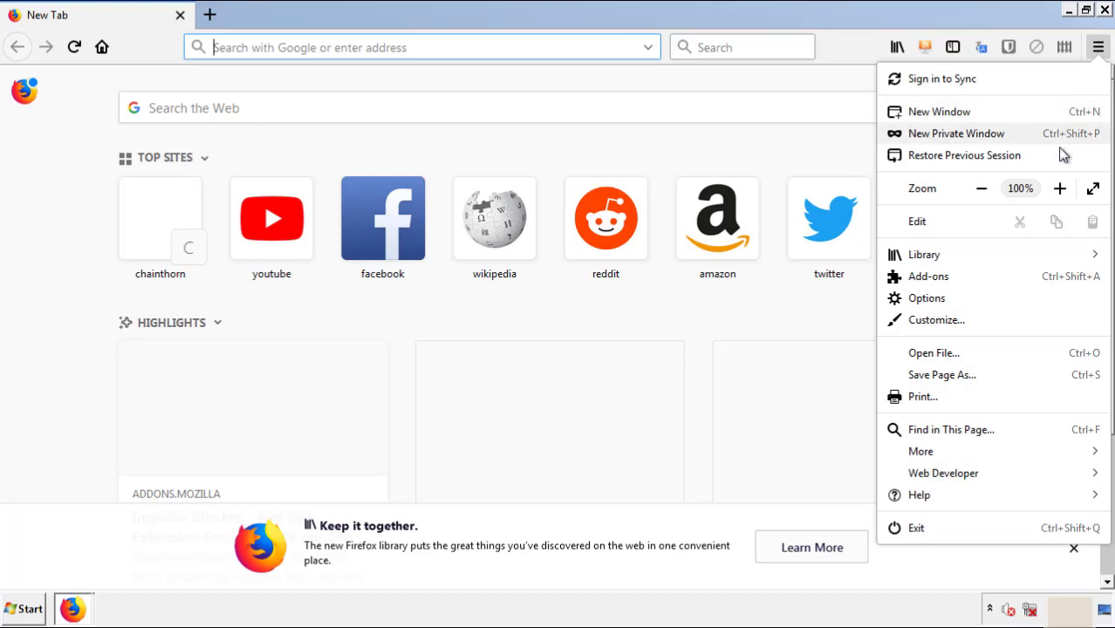
click(929, 276)
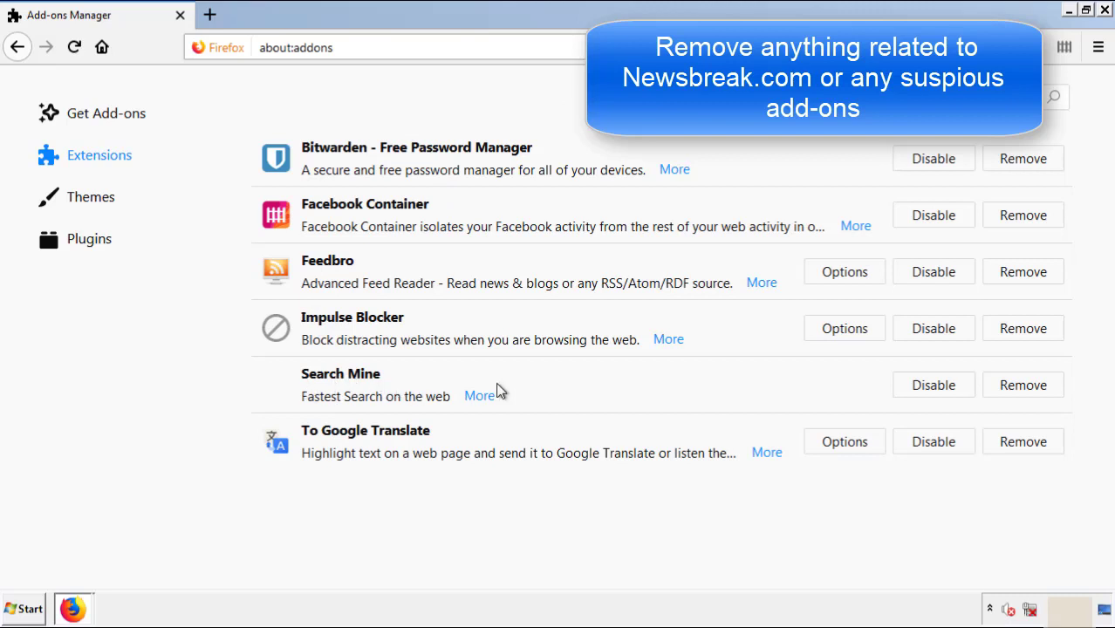
click(1017, 390)
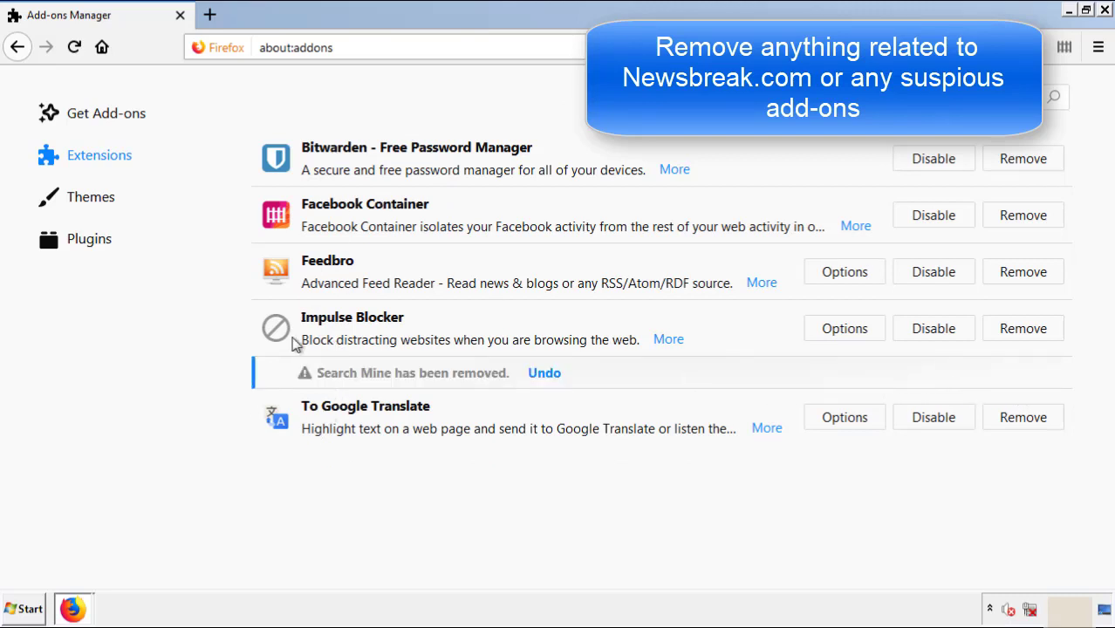
click(1104, 10)
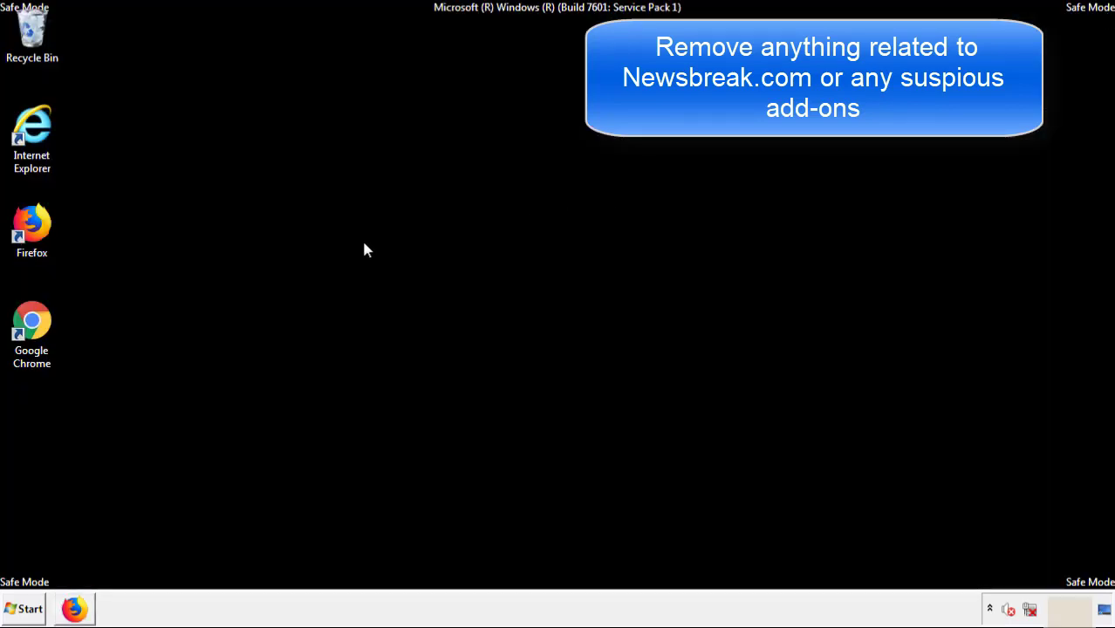
Launch Google Chrome and bring up its Extensions page from More tools
double_click(31, 338)
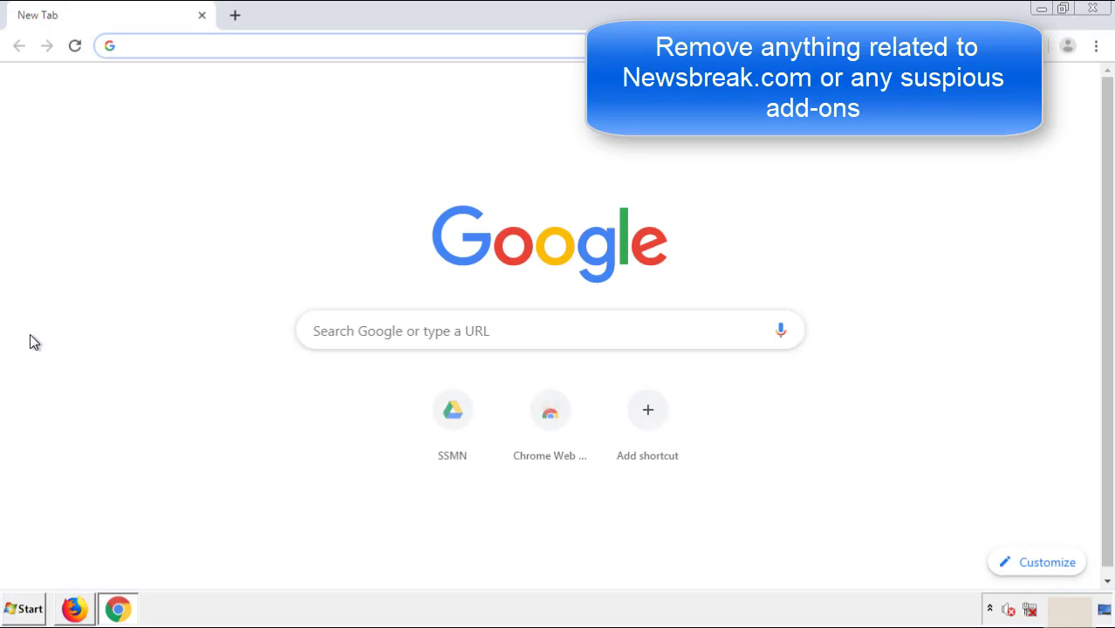
click(1096, 45)
mouse_move(998, 306)
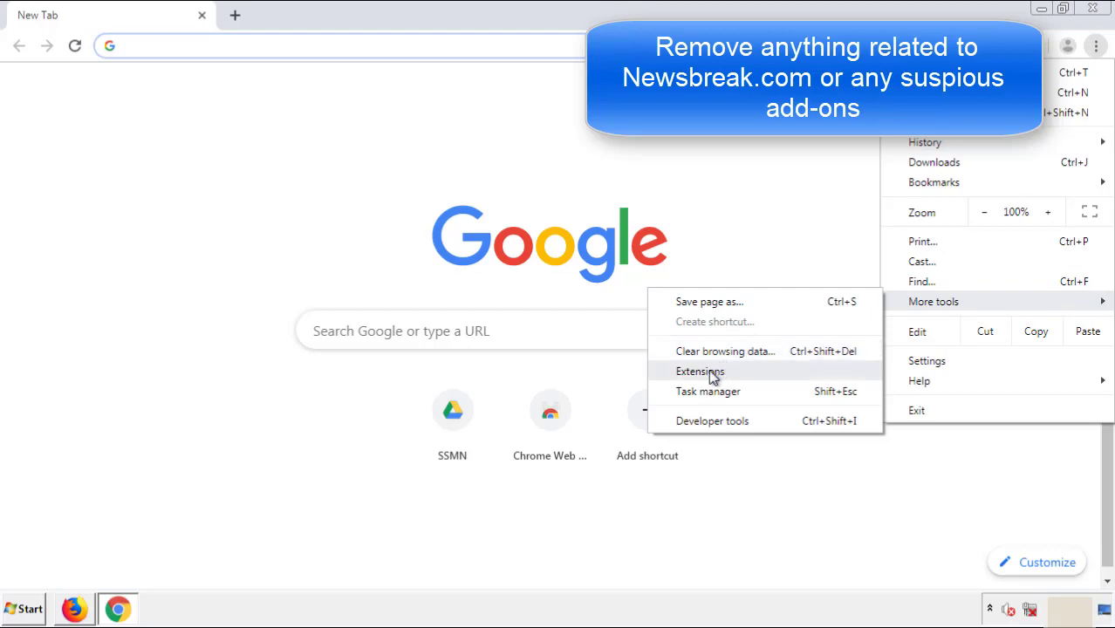
click(710, 371)
scroll(314, 291, down, 8)
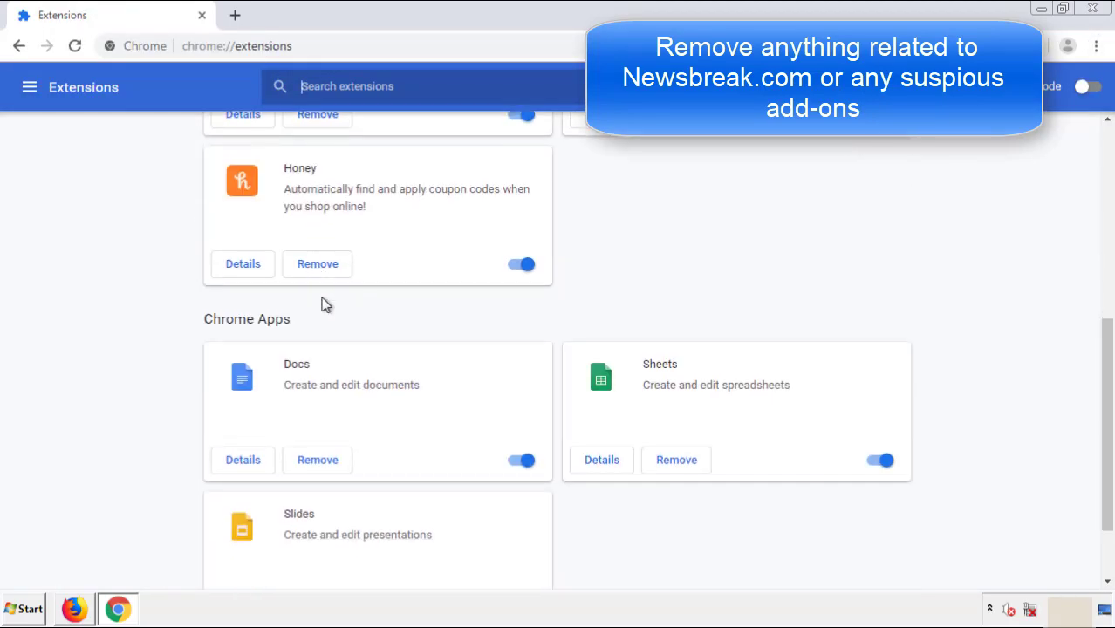
scroll(423, 318, up, 8)
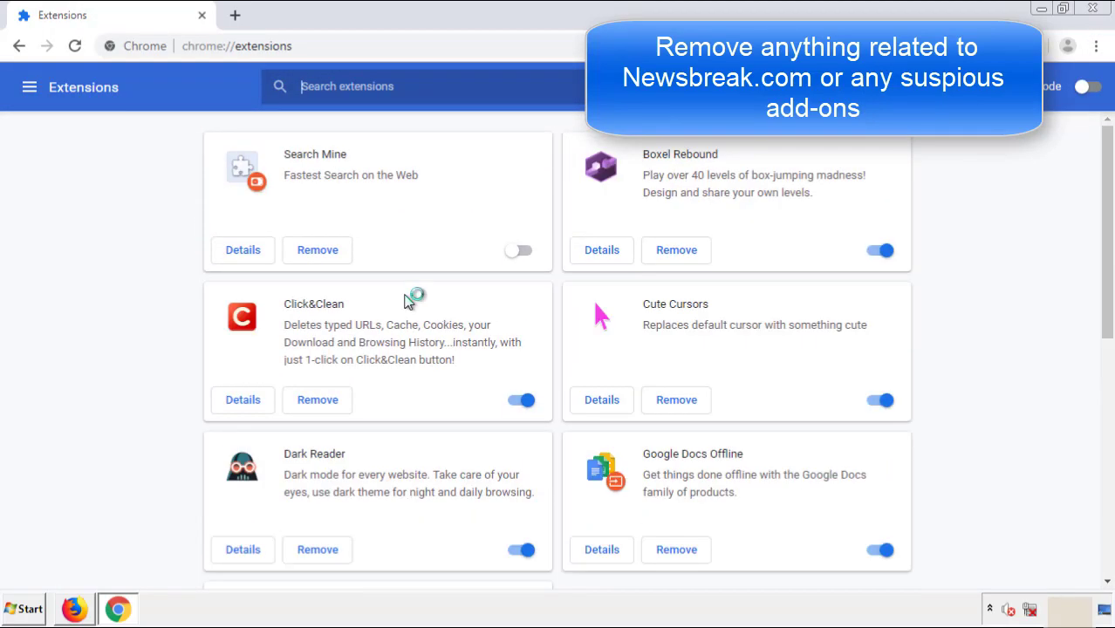
Remove and confirm removal of Search Mine, then close Chrome and open the Start menu
click(313, 253)
click(621, 151)
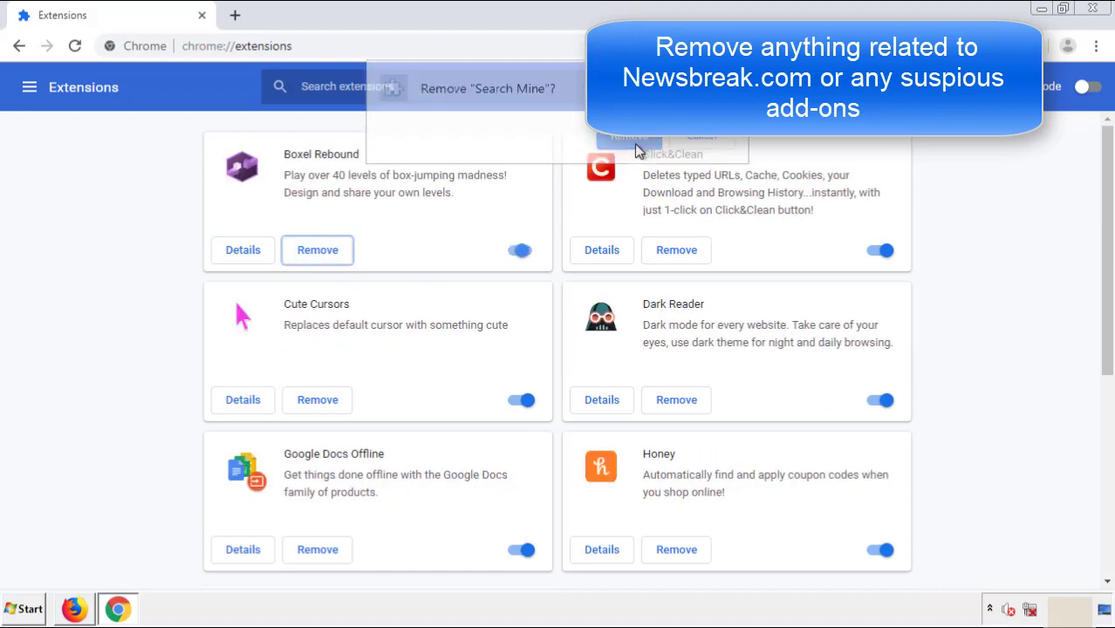
click(1102, 13)
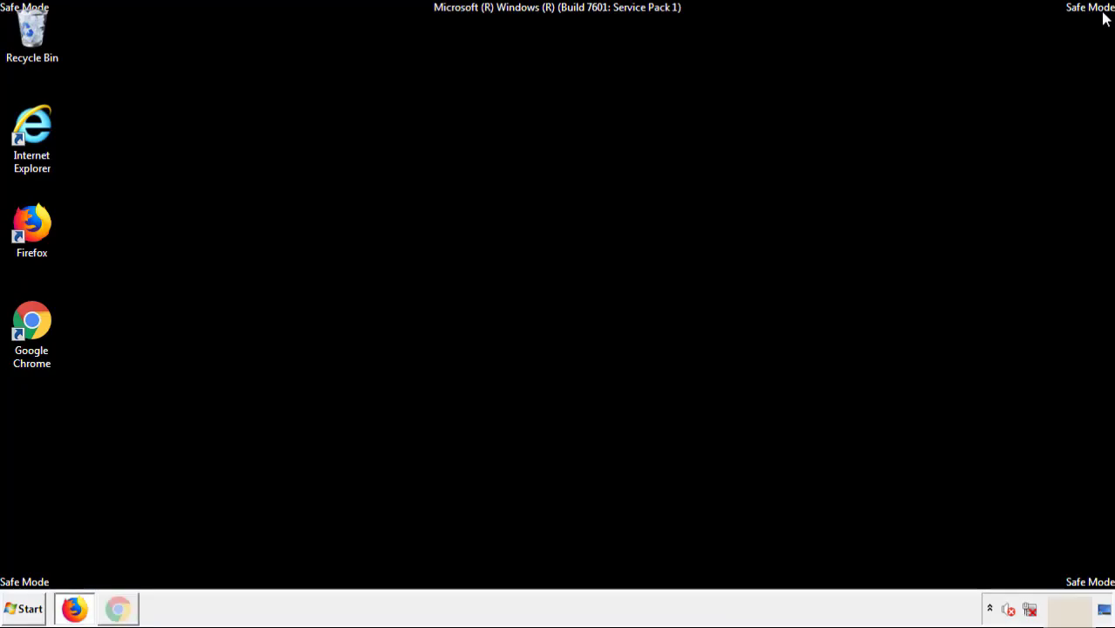
click(29, 611)
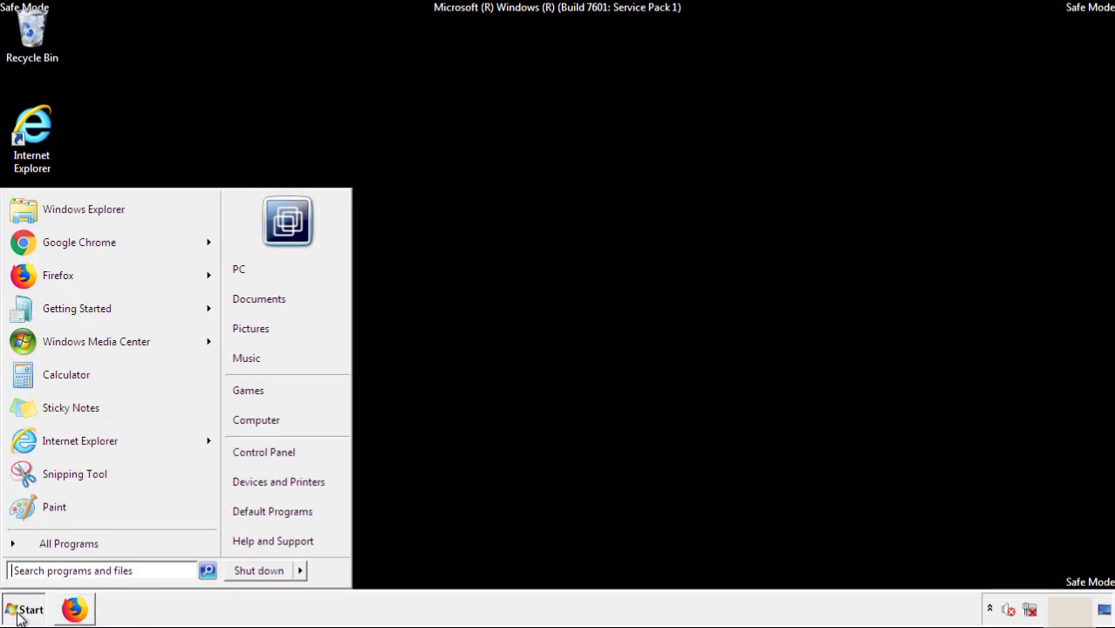